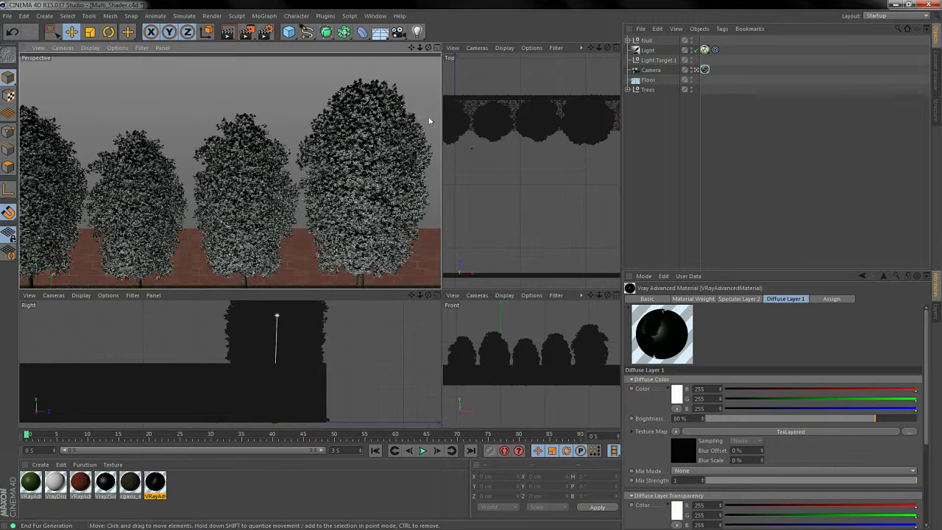
- Review the finished render of the differently coloured trees in the Picture Viewer, then close it
click(375, 15)
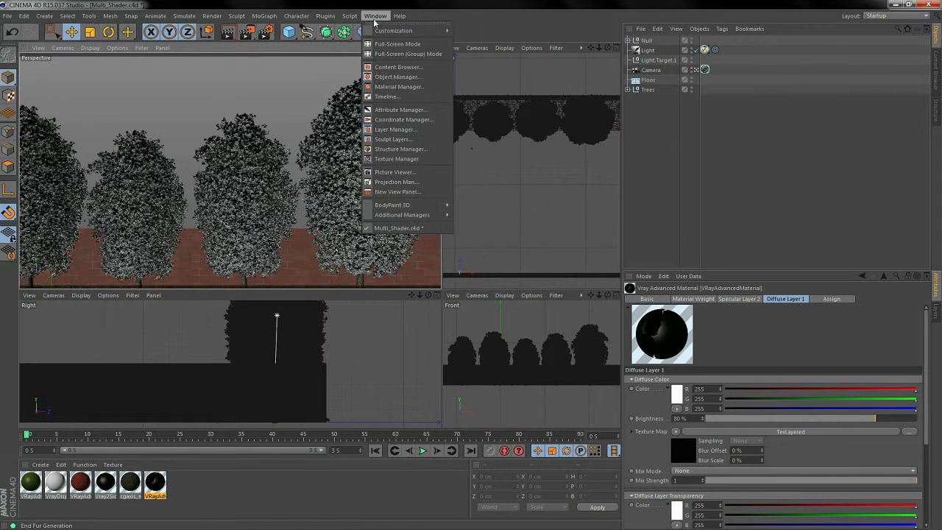
click(393, 172)
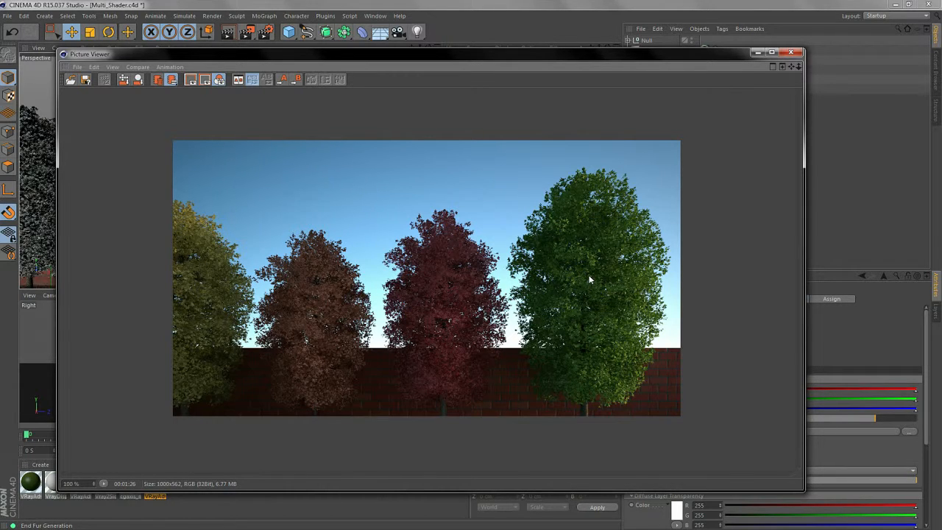
click(790, 53)
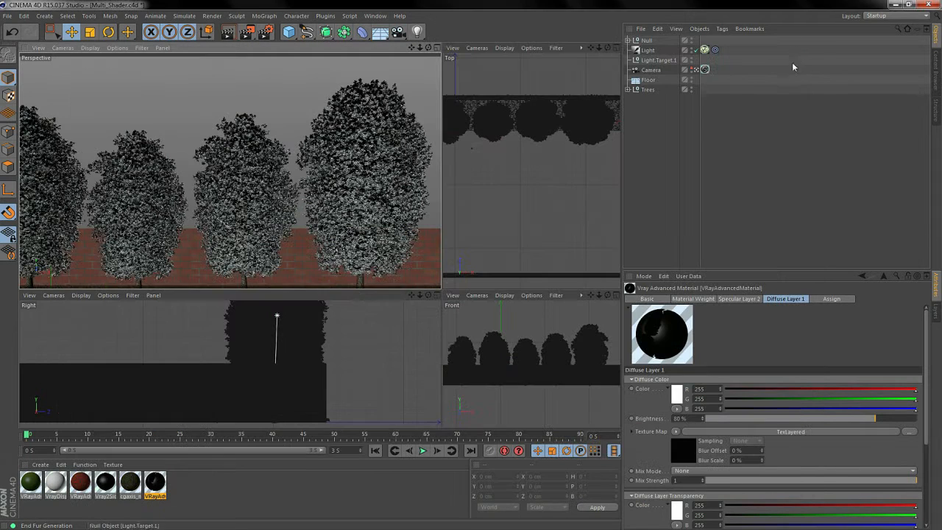
- Open the selected VRayAdvancedMaterial for editing, disable its Diffuse Layer 1 and enable Diffuse Layer 2
double_click(163, 484)
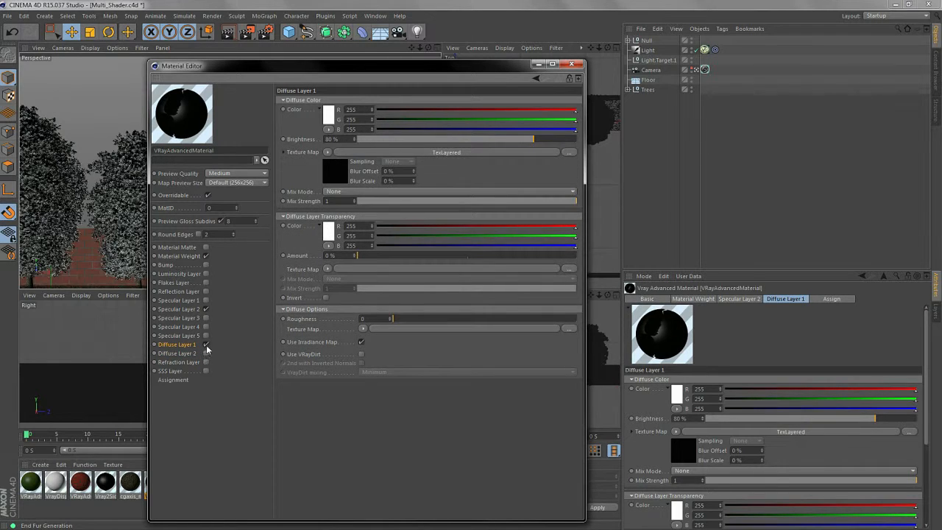
click(206, 345)
click(202, 354)
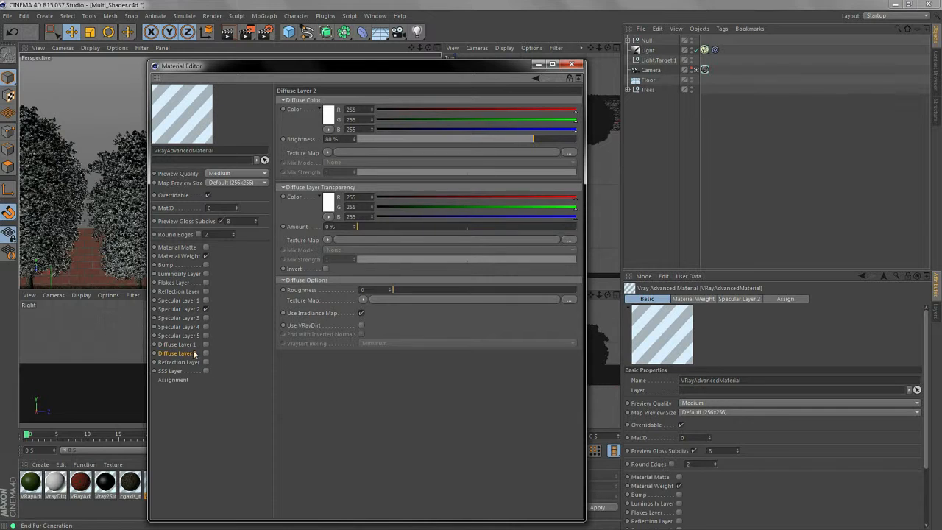
click(197, 346)
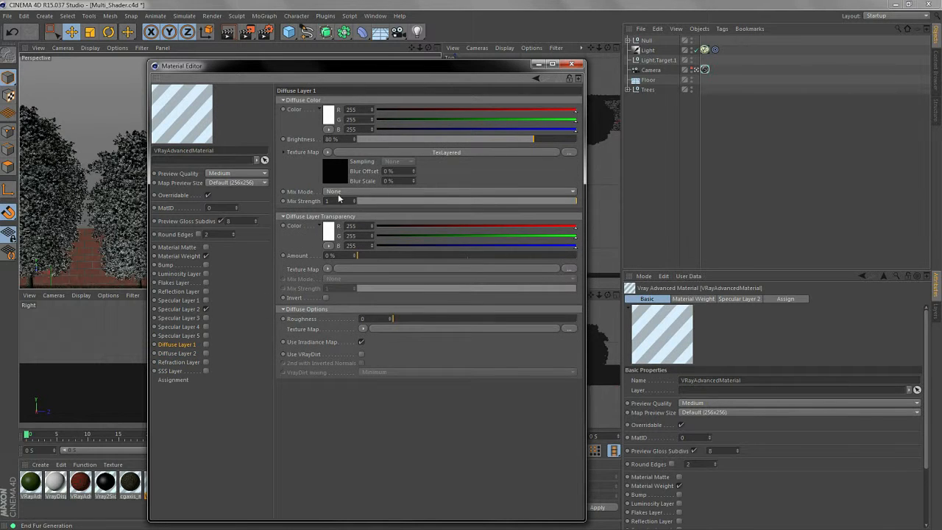
click(206, 353)
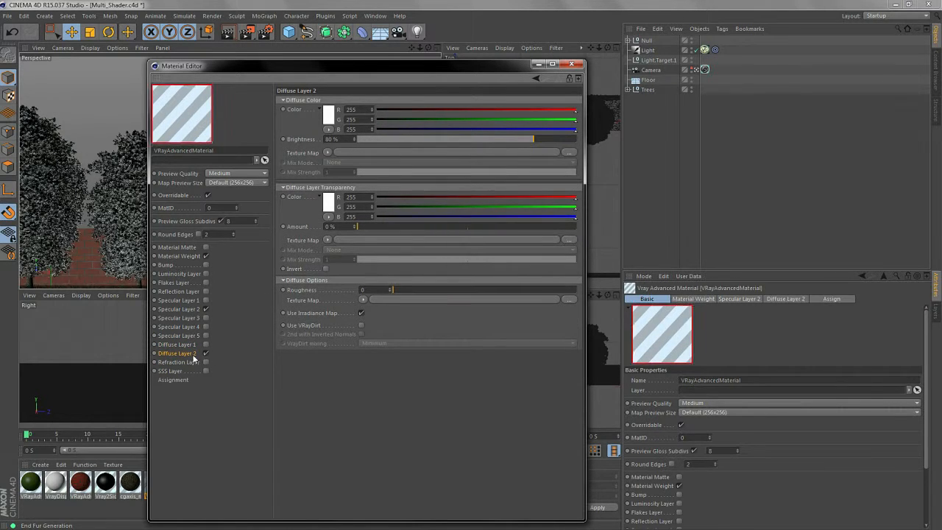
- Load a VrayBridge Vray Shader into Diffuse Layer 2's texture map and set its shader type to Layered
click(327, 152)
mouse_move(335, 387)
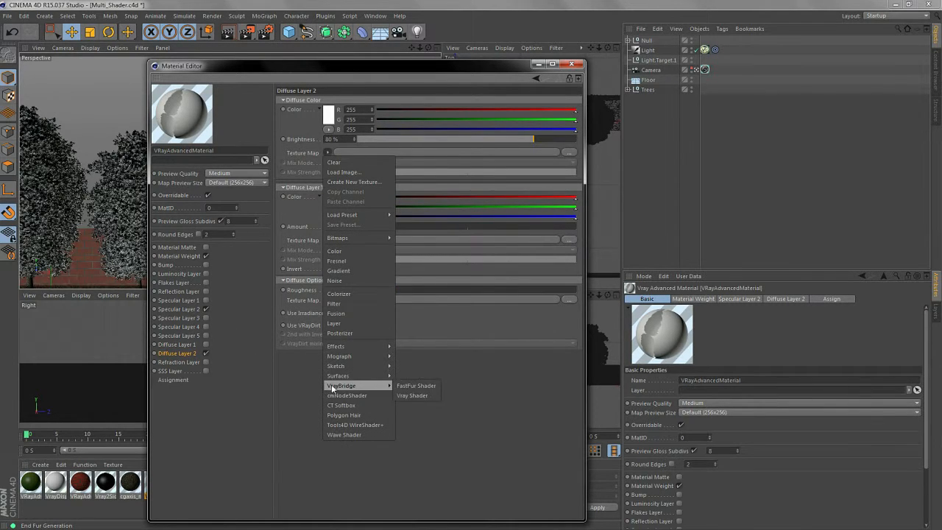
click(410, 395)
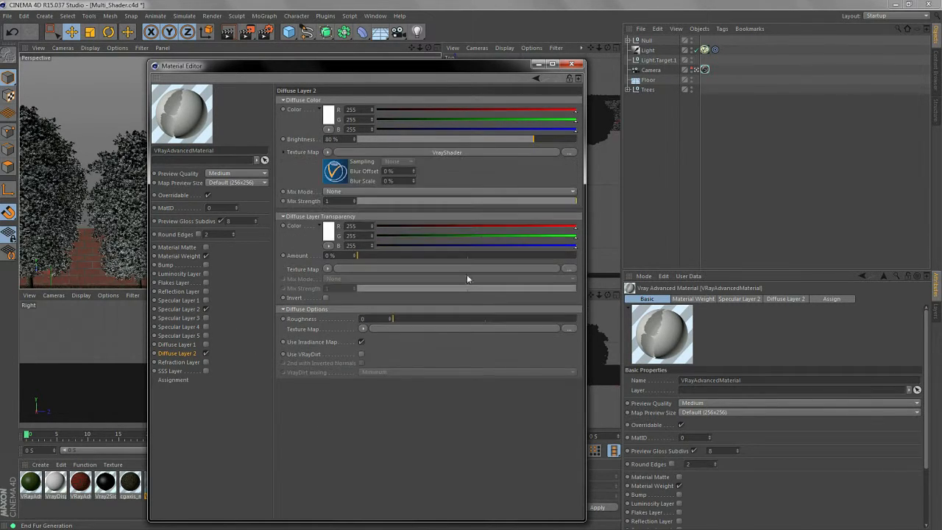
click(446, 153)
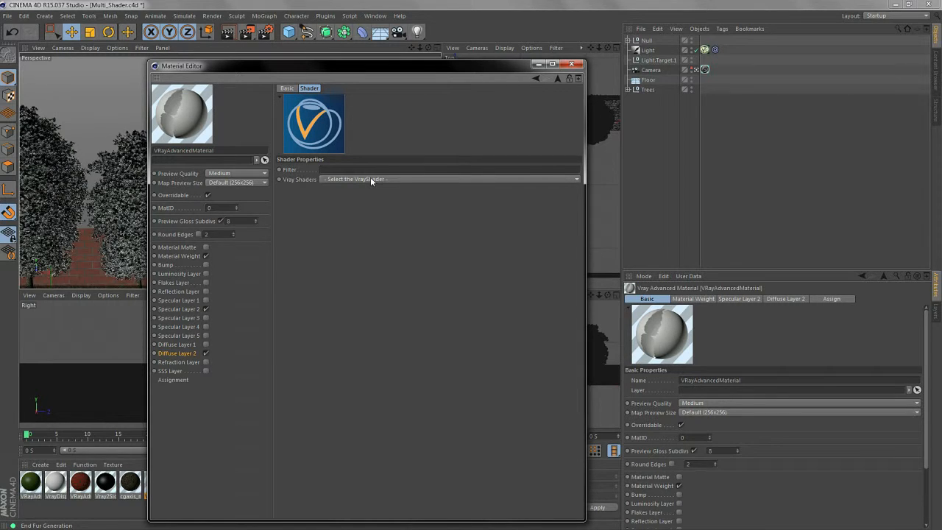
click(375, 179)
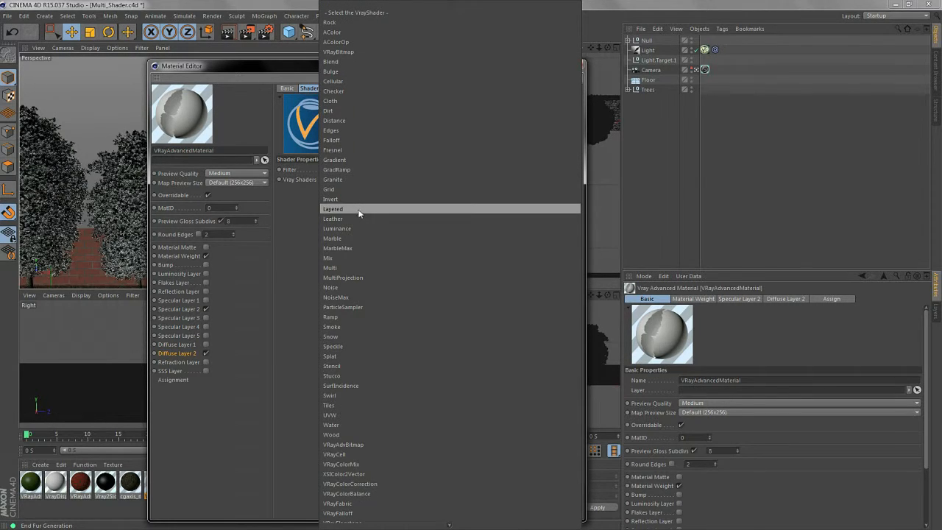
click(356, 209)
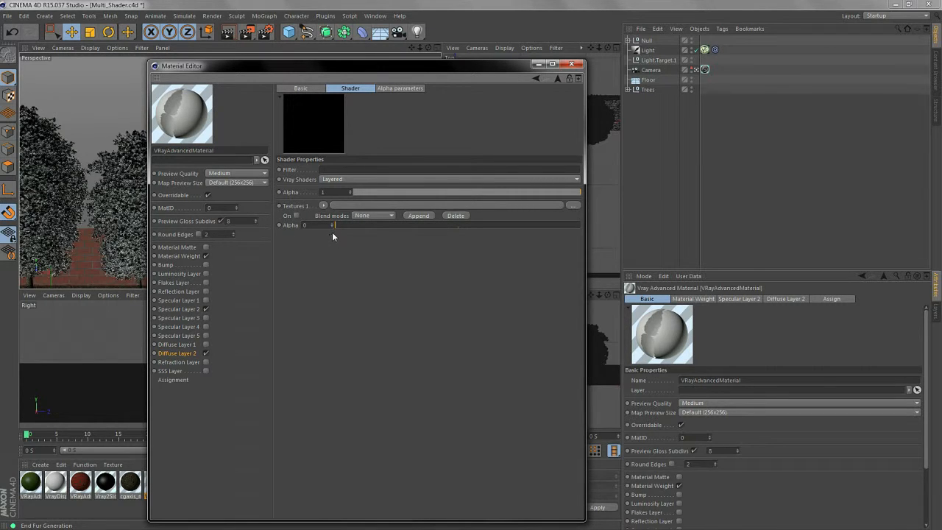
- Enable the Layered shader's Textures 1 entry and set that entry's alpha to 1
click(296, 215)
text(1)
key(Return)
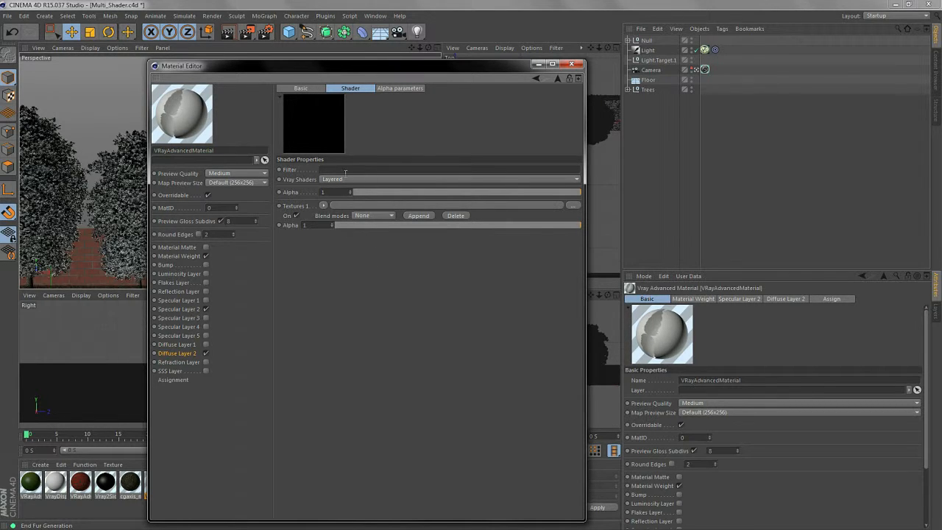
- Load a Vray Shader into the Layered shader's Textures 1 slot and set its shader type to Multi
click(325, 208)
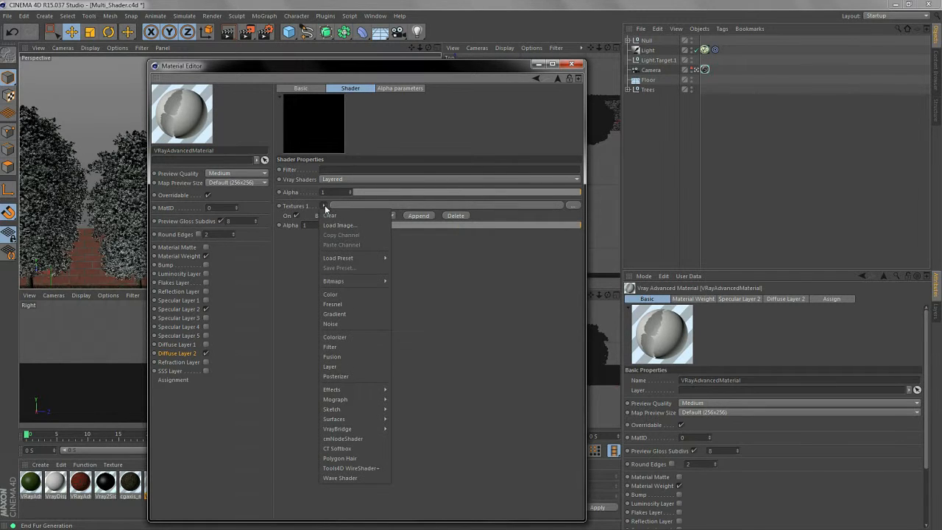
mouse_move(353, 428)
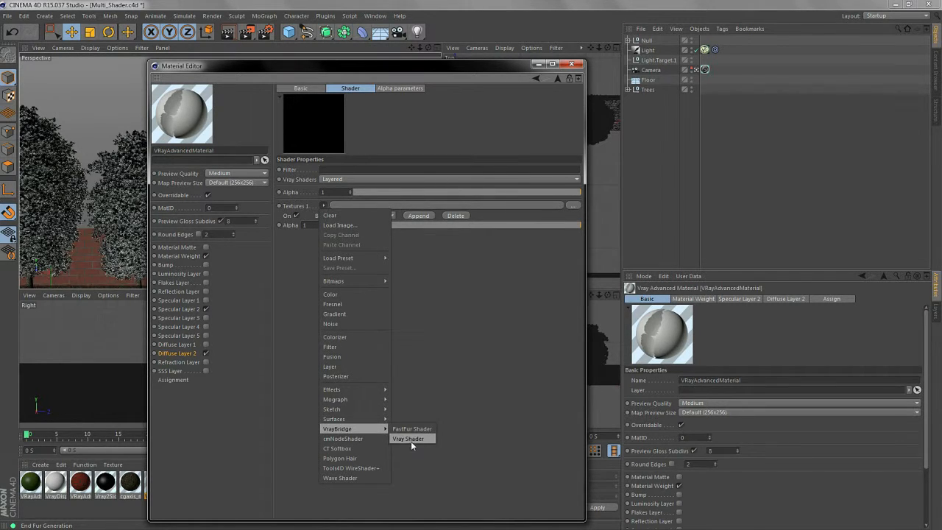
click(411, 440)
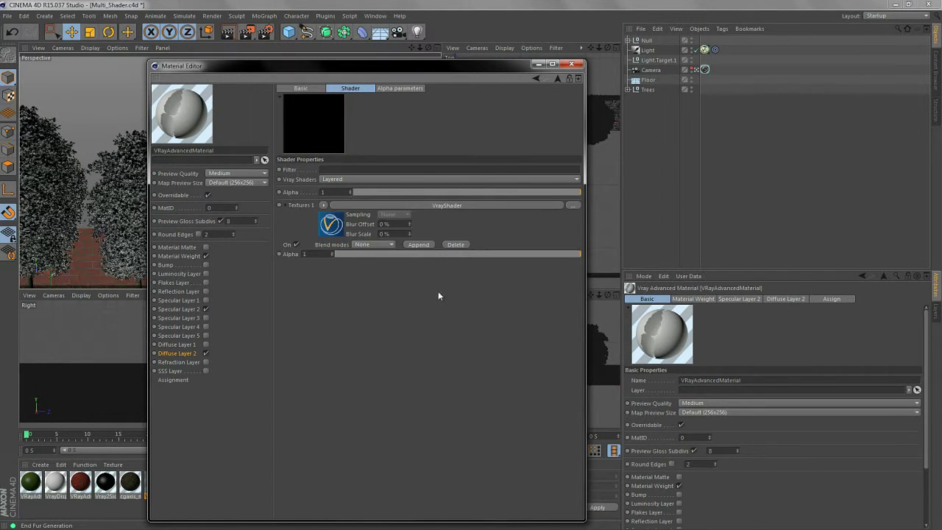
click(361, 180)
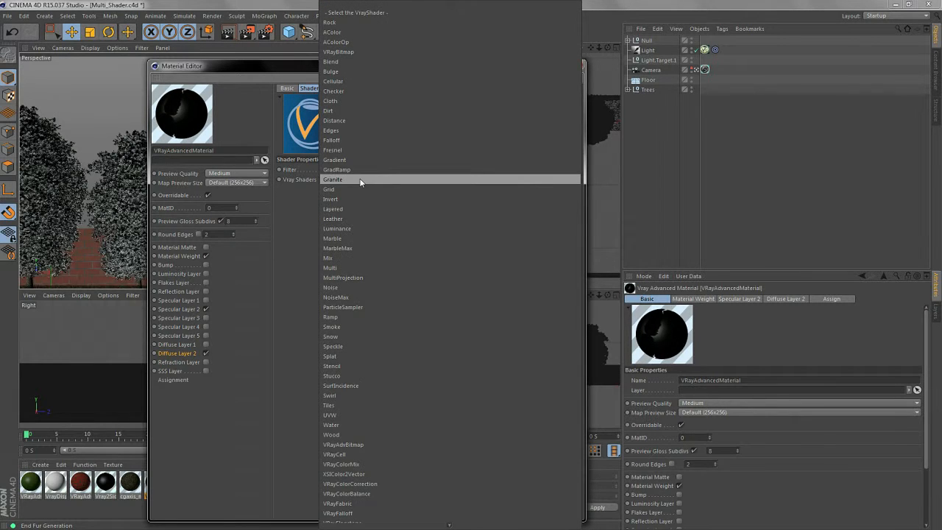
click(355, 268)
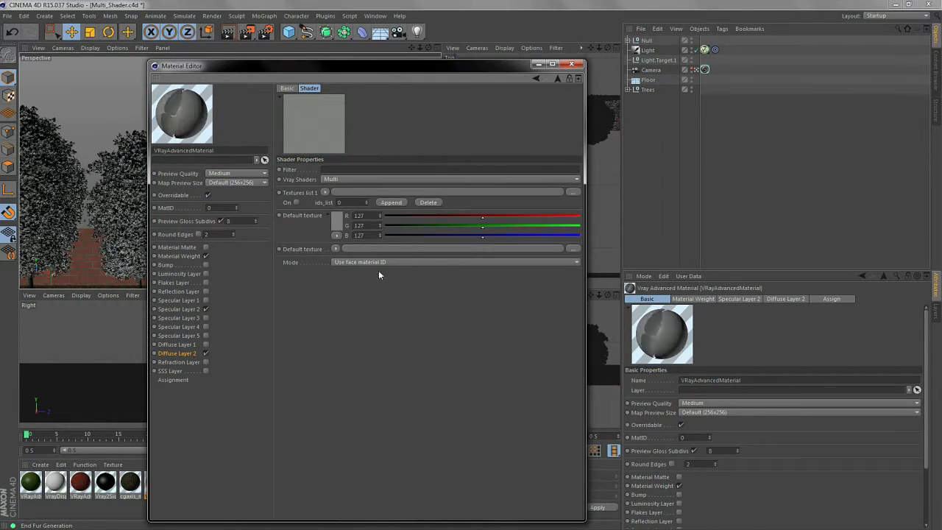
- Set the Multi shader's mode to Use object, then turn on its texture entry and append a second one
drag(440, 74, 540, 49)
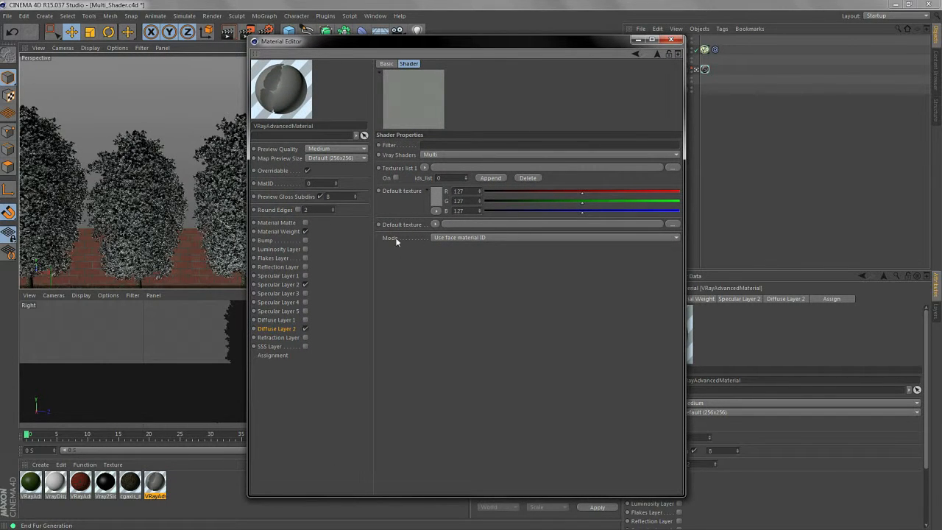
click(431, 237)
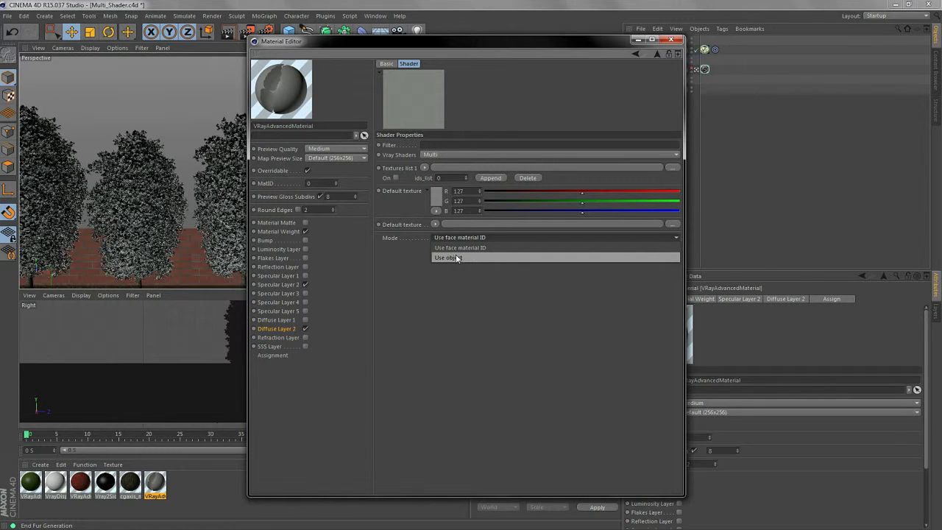
click(459, 258)
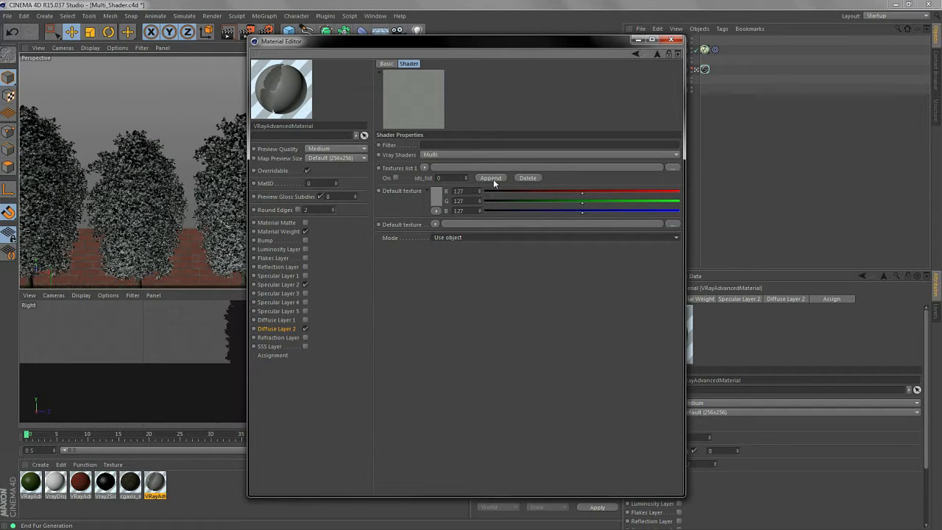
click(396, 178)
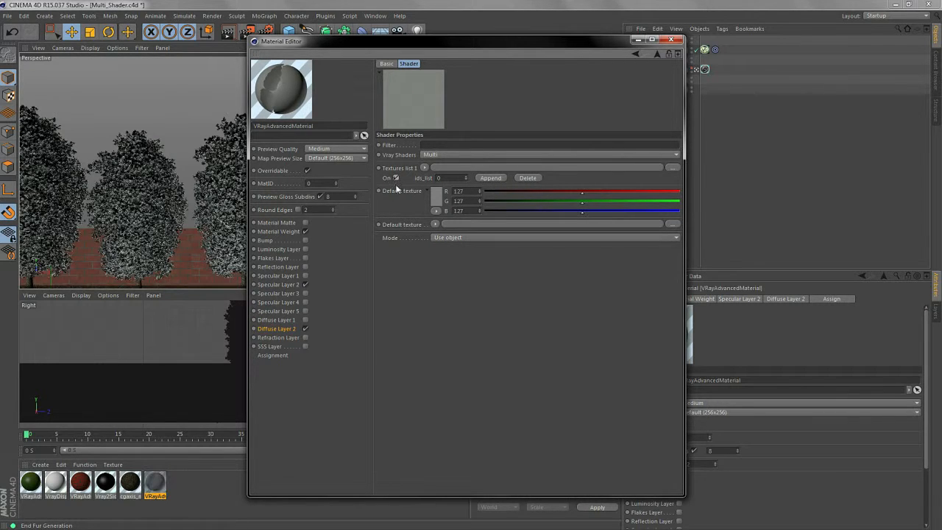
click(488, 178)
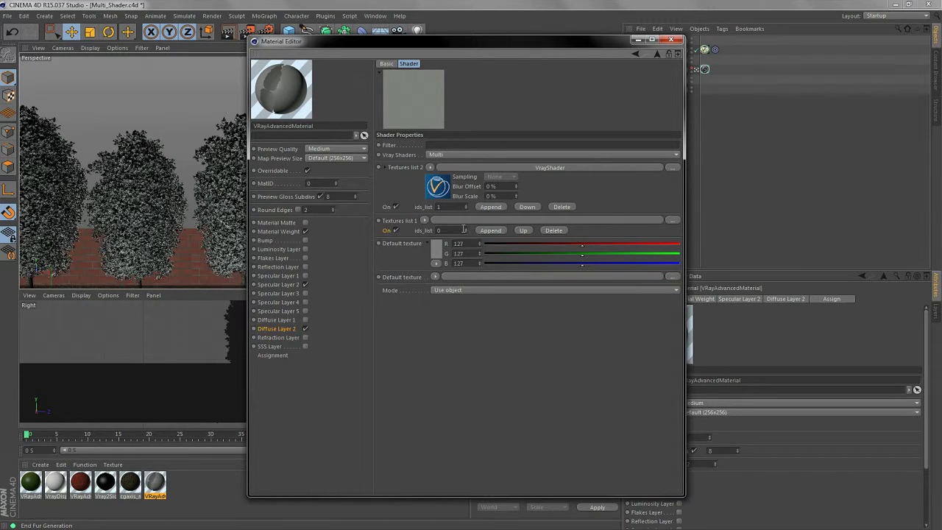
- Load a Color shader into Textures list 2 and set it to red with RGB 205, 16, 16
click(431, 167)
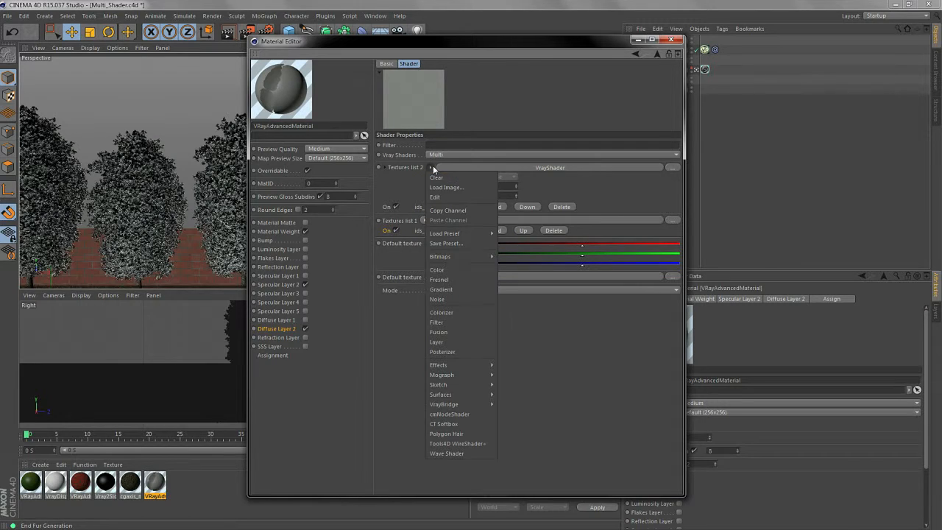
click(437, 270)
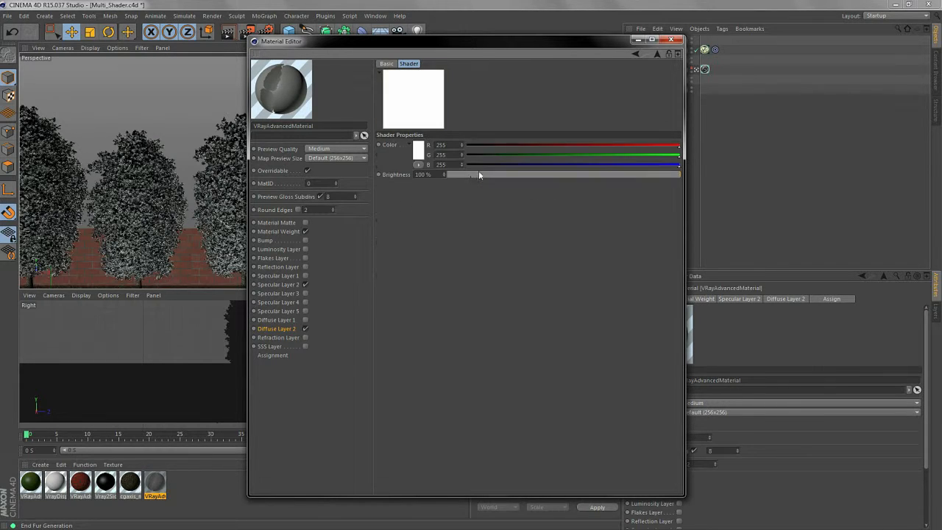
click(418, 151)
click(404, 193)
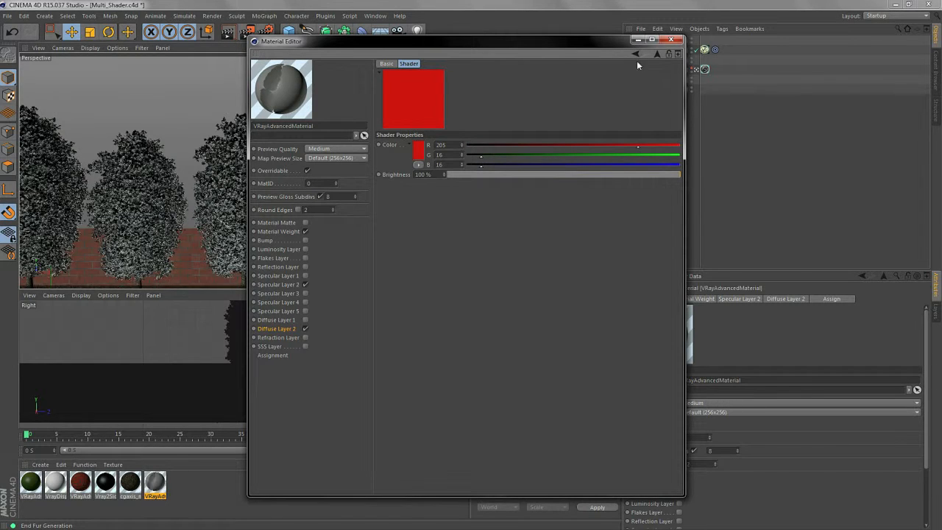
click(657, 55)
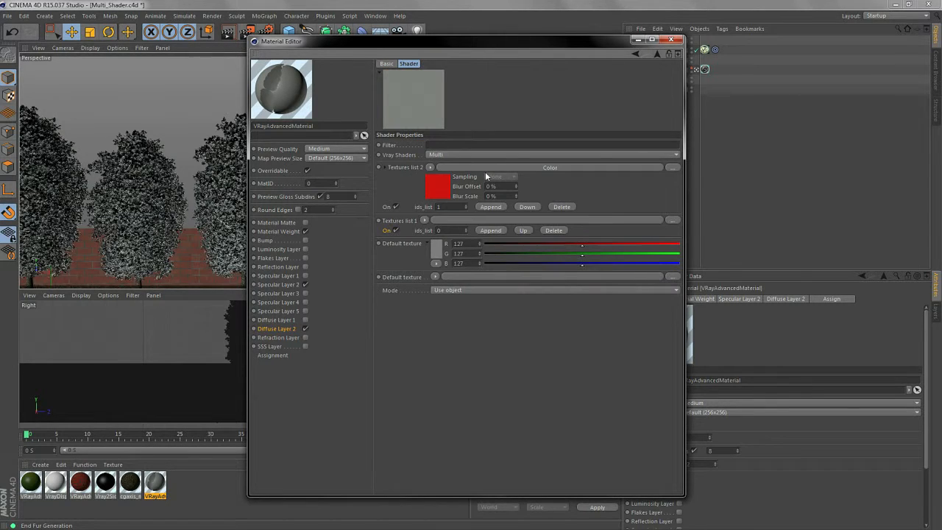
- Load a Color shader into Textures list 1 and set its colour to a bright blue
click(425, 221)
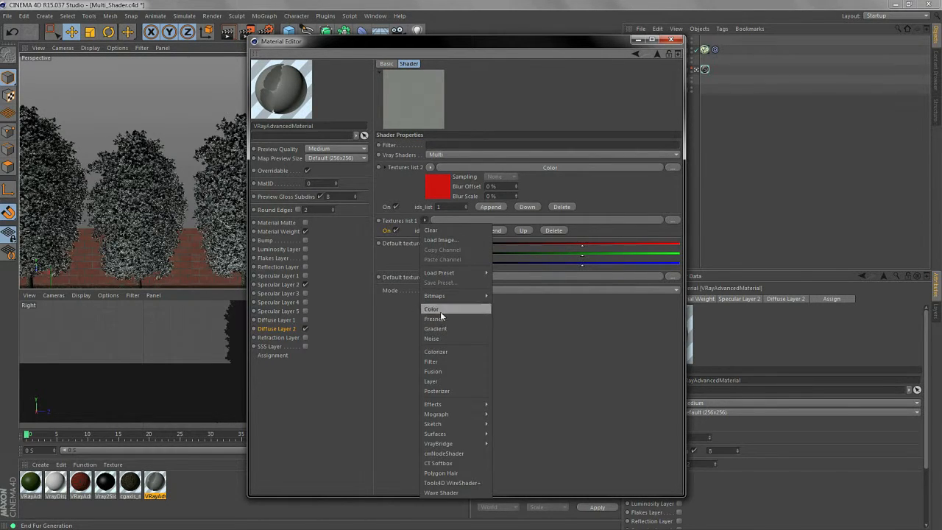
click(434, 309)
click(441, 237)
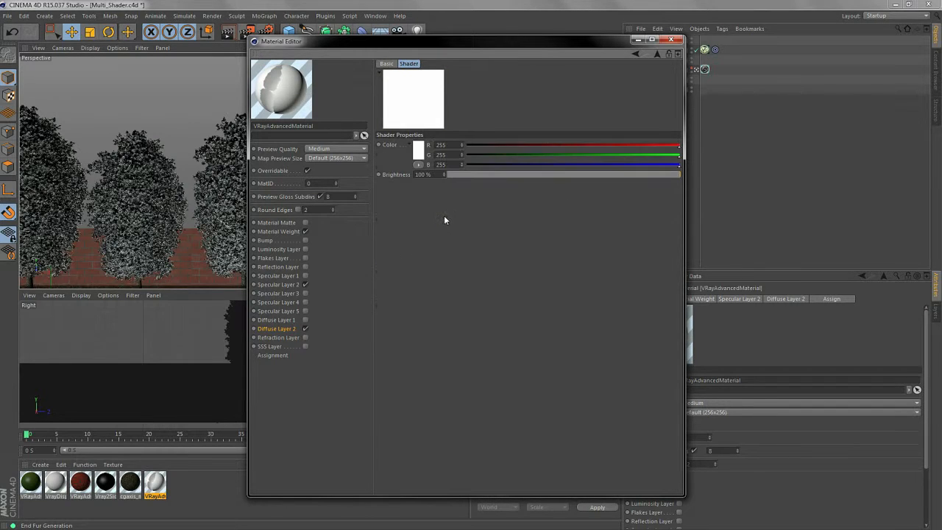
click(425, 145)
click(454, 105)
drag(424, 113, 428, 109)
click(407, 190)
click(657, 55)
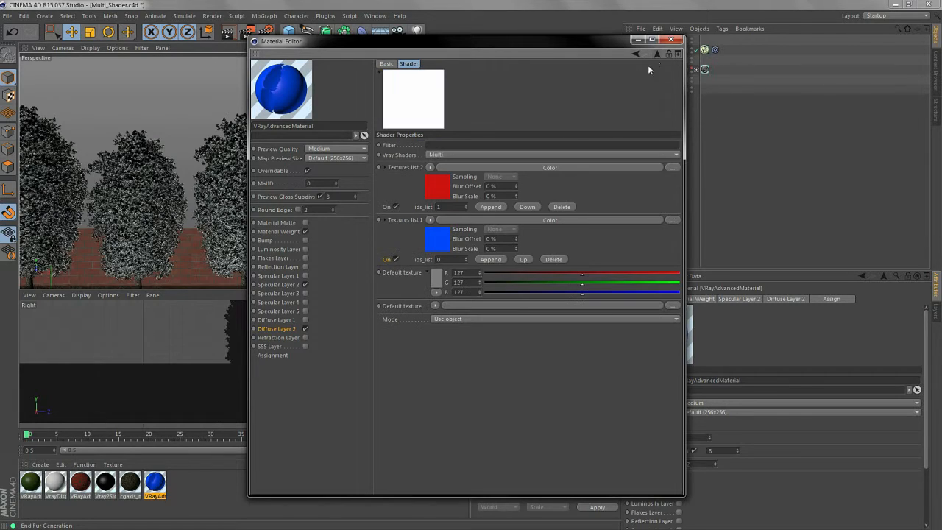
double_click(460, 207)
key(Tab)
- Uncover the scene hierarchy, unfold the Trees group and Tree.2, and select the second Tree mesh inside Tree.2
drag(498, 41, 364, 300)
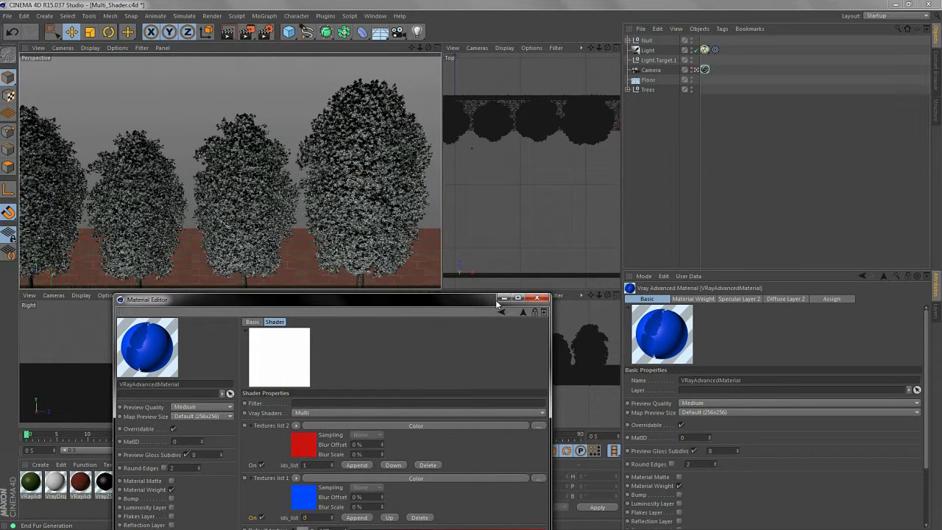
click(645, 91)
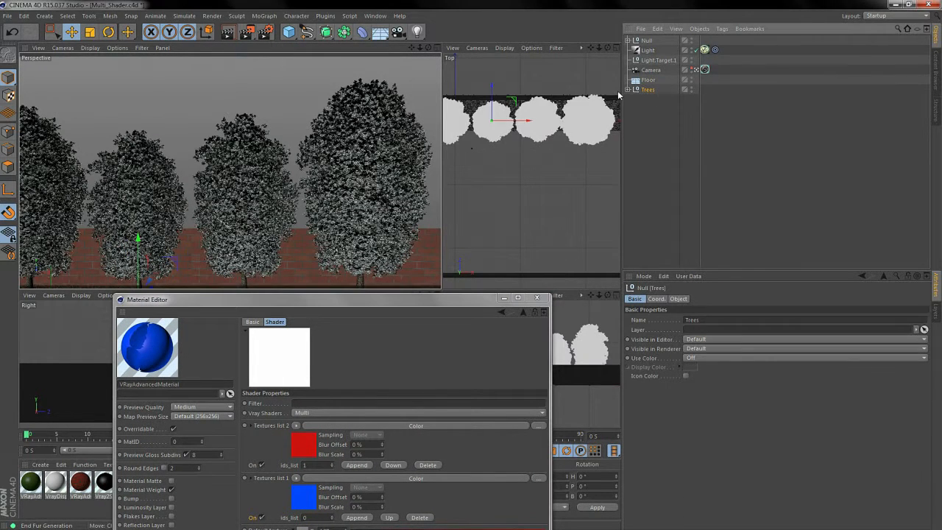
click(629, 90)
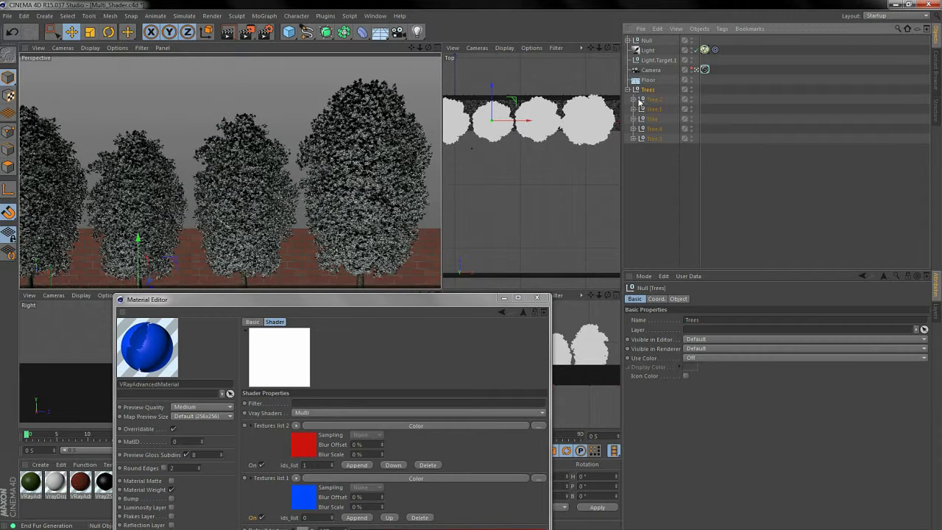
click(633, 99)
click(657, 119)
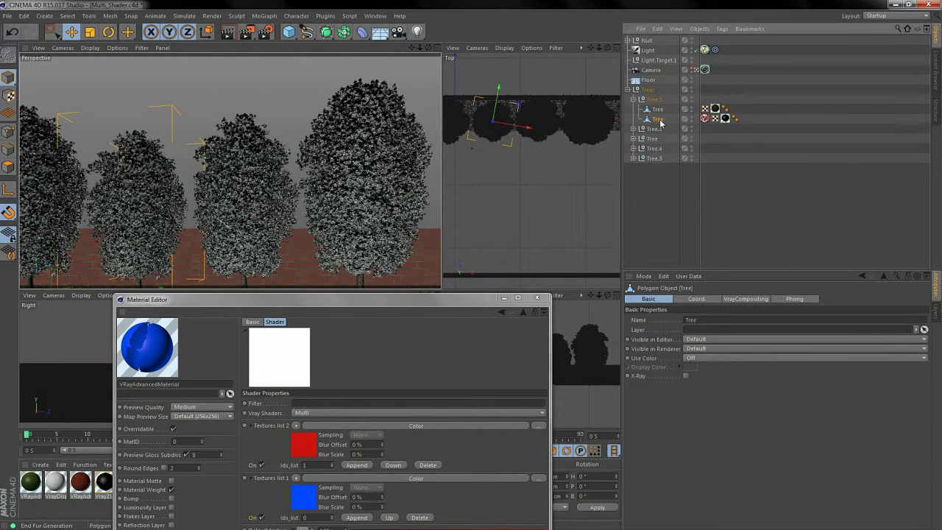
- Look up the VrayCompositing tag among the available VrayBridge tags and check the Object ID in the selected mesh's existing tag
right_click(661, 124)
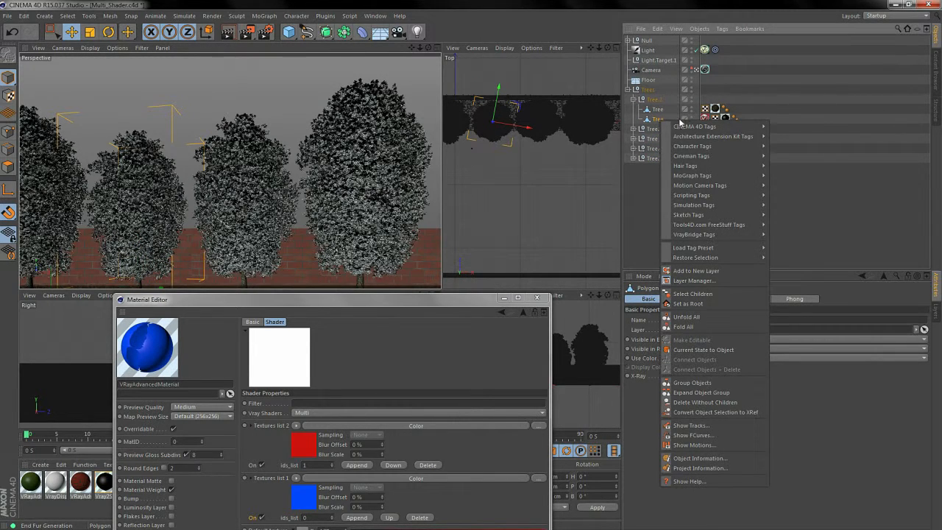
mouse_move(728, 125)
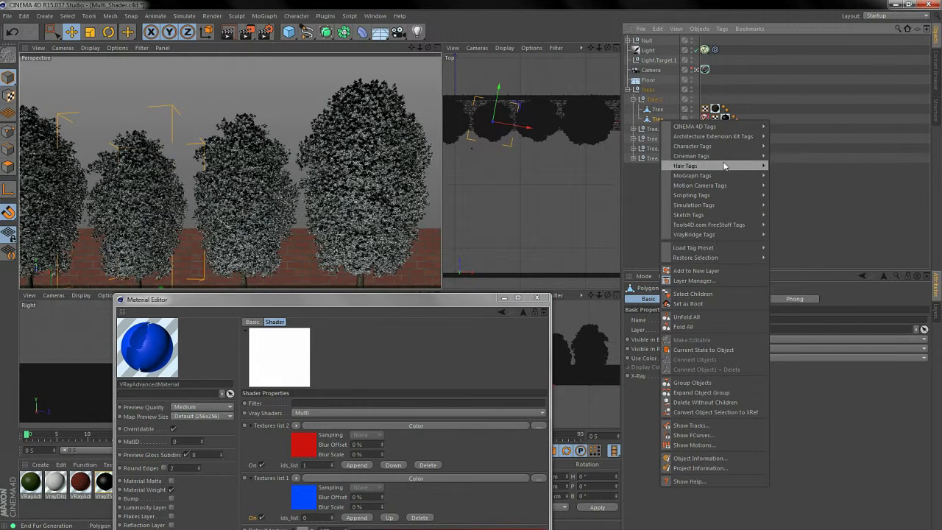
mouse_move(699, 234)
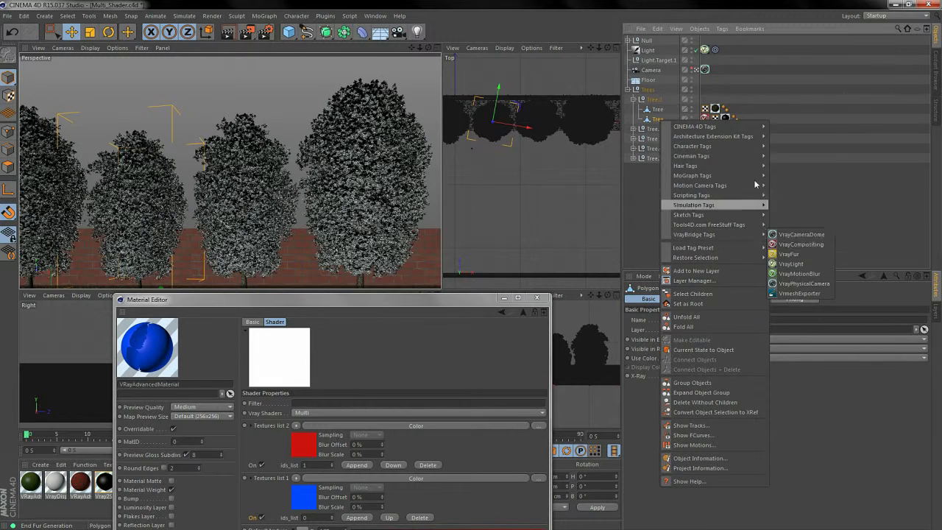
click(799, 244)
click(704, 119)
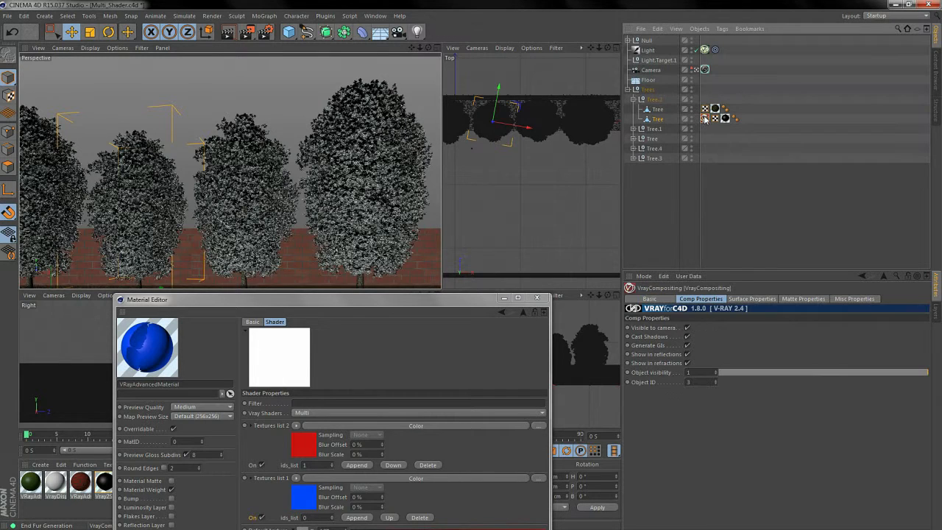
- Unfold Tree.1 and Tree and compare the Object IDs in the VrayCompositing tags of Tree, Tree.1 and Tree.2
click(633, 129)
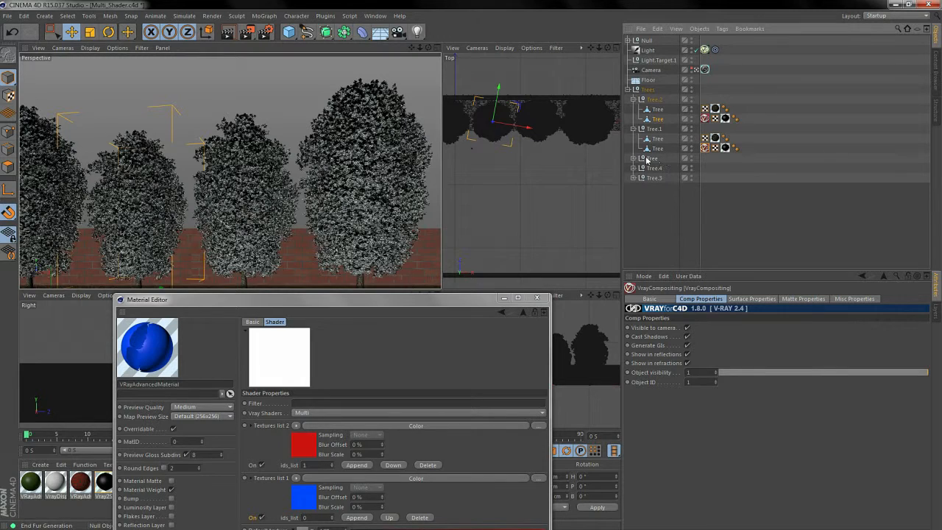
click(632, 158)
click(706, 178)
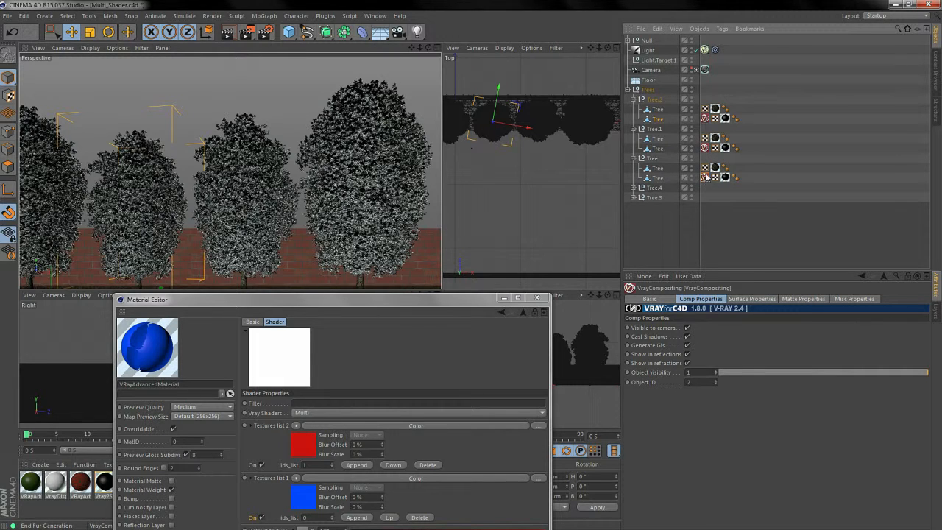
click(706, 149)
click(705, 120)
- Set the ids_list of the Multi shader's blue Textures list 1 entry to 2
drag(465, 302, 542, 51)
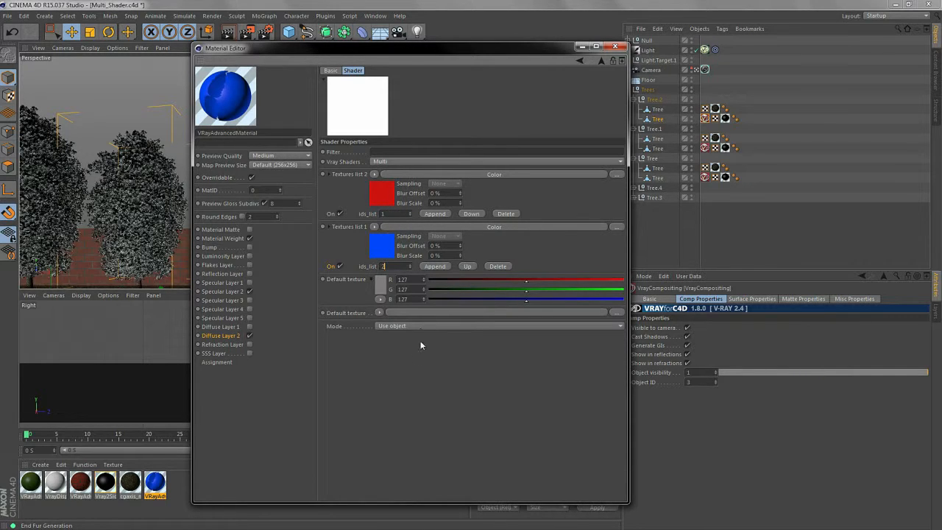
key(Return)
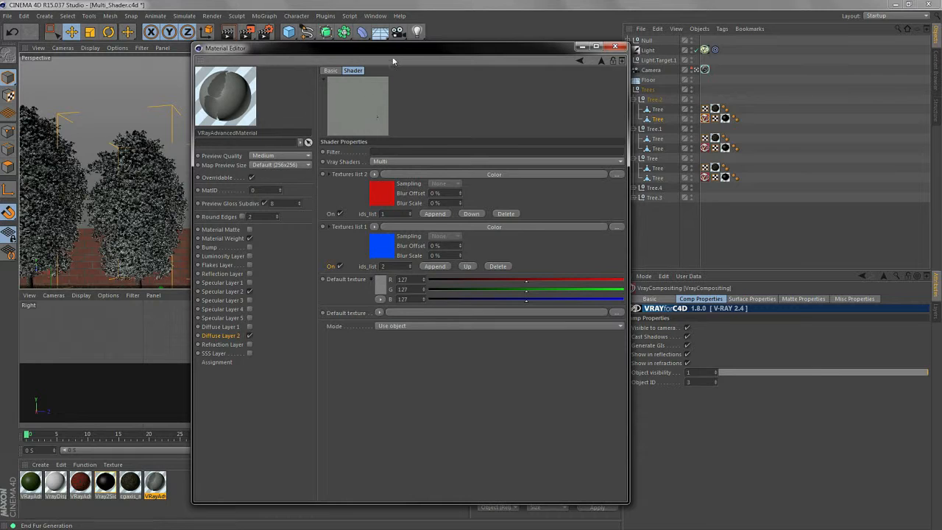
drag(392, 53, 414, 150)
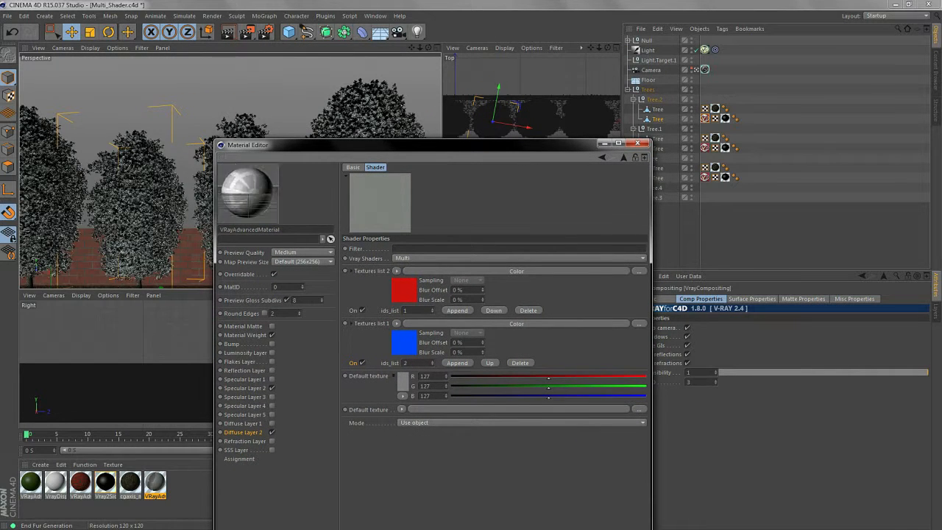
- Clear the Material Editor away from the perspective view and render that view to check the blue tree assignment
click(724, 148)
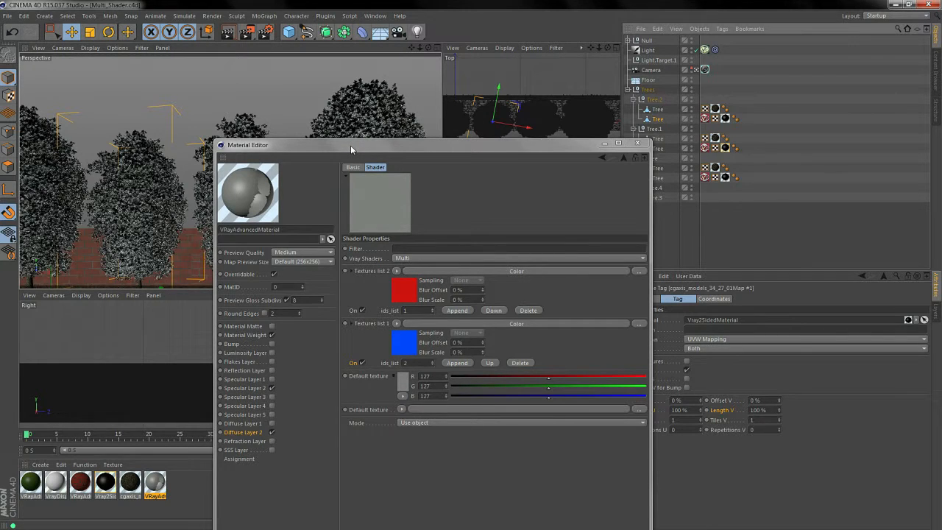
drag(350, 145, 290, 374)
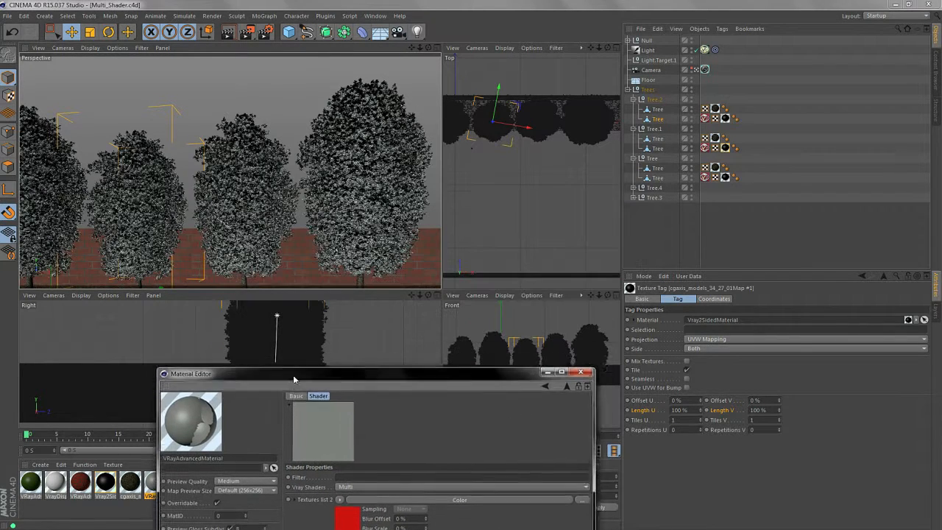
click(226, 34)
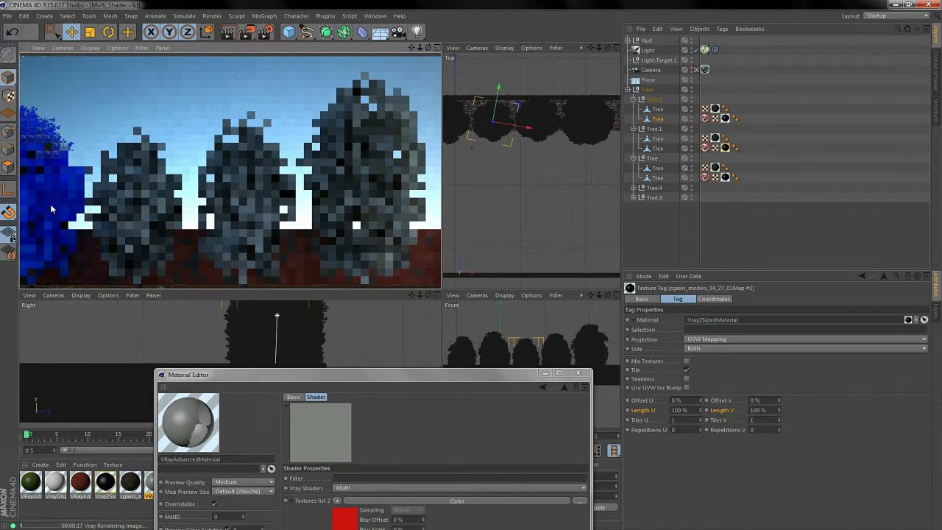
- Stop the render by selecting Tree.2 and set the ids_list of the red Textures list 2 entry to 3
drag(290, 376, 460, 130)
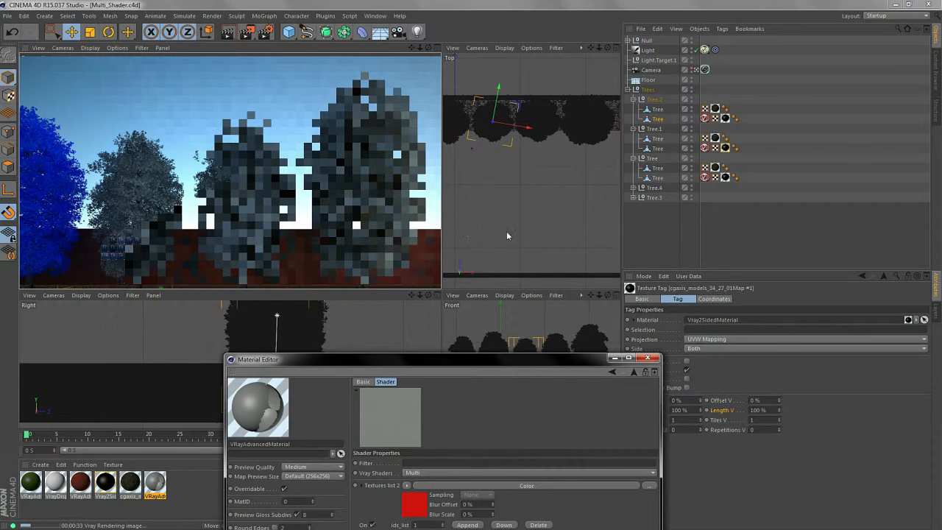
click(654, 98)
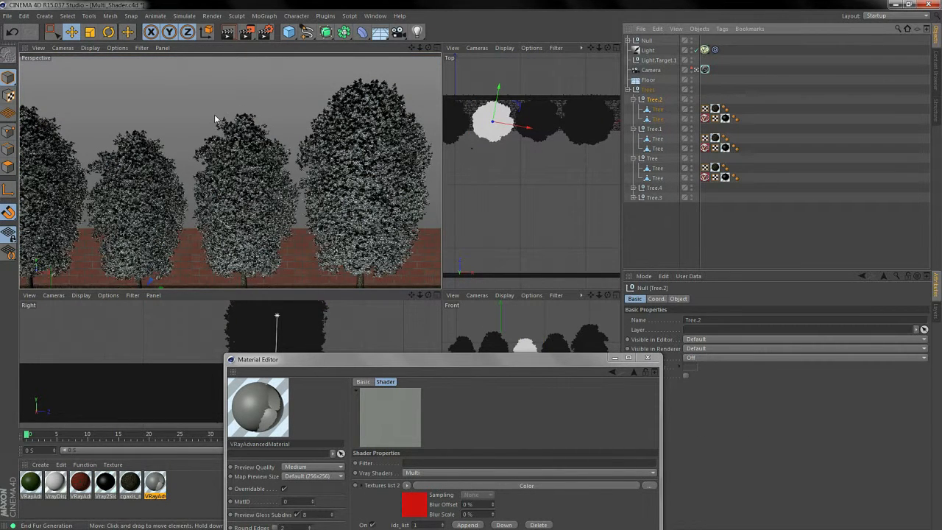
click(527, 367)
drag(527, 367, 606, 125)
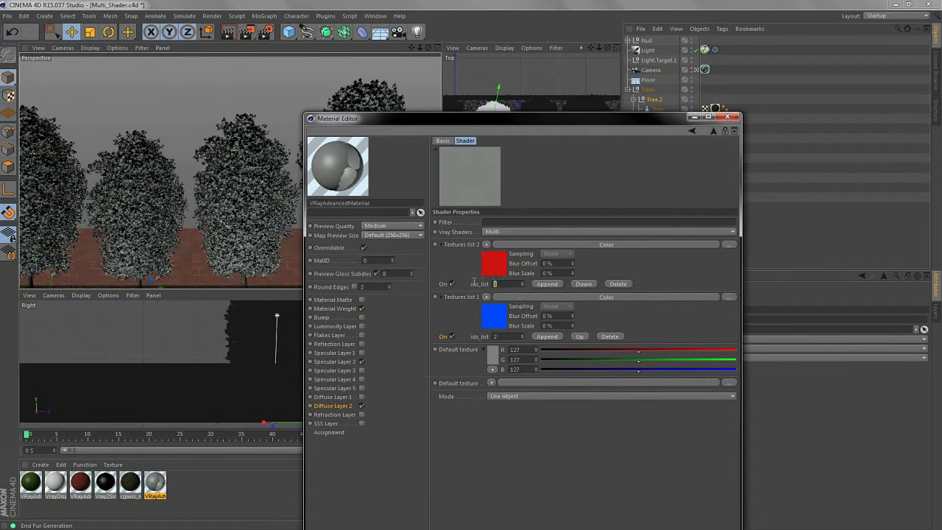
text(3)
click(602, 412)
drag(585, 134, 596, 232)
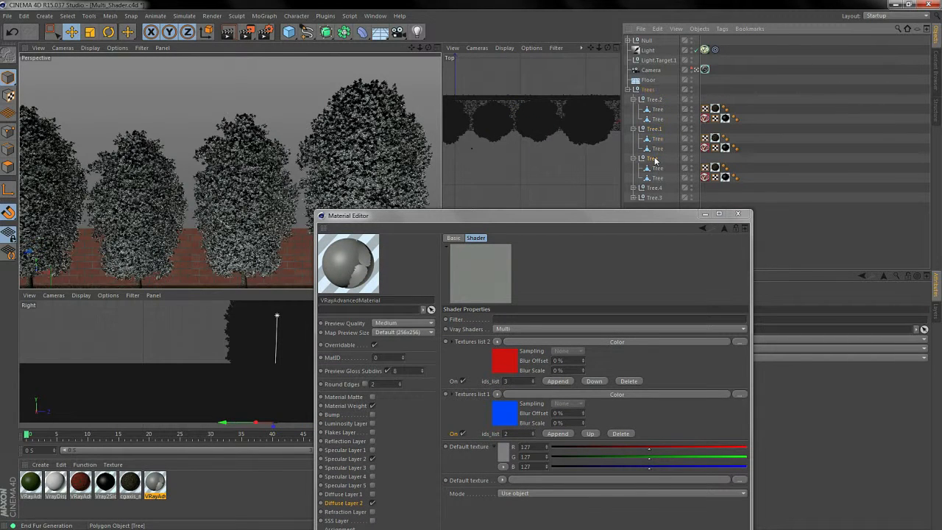
- Identify which tree is which in the views, unfold Tree.3, and check the Object ID in its VrayCompositing tag
click(653, 159)
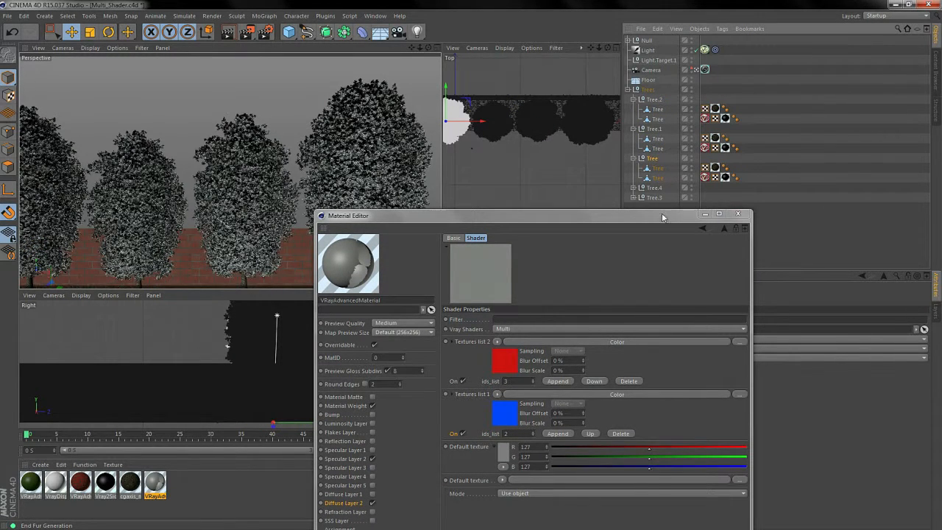
drag(662, 215, 525, 261)
click(714, 168)
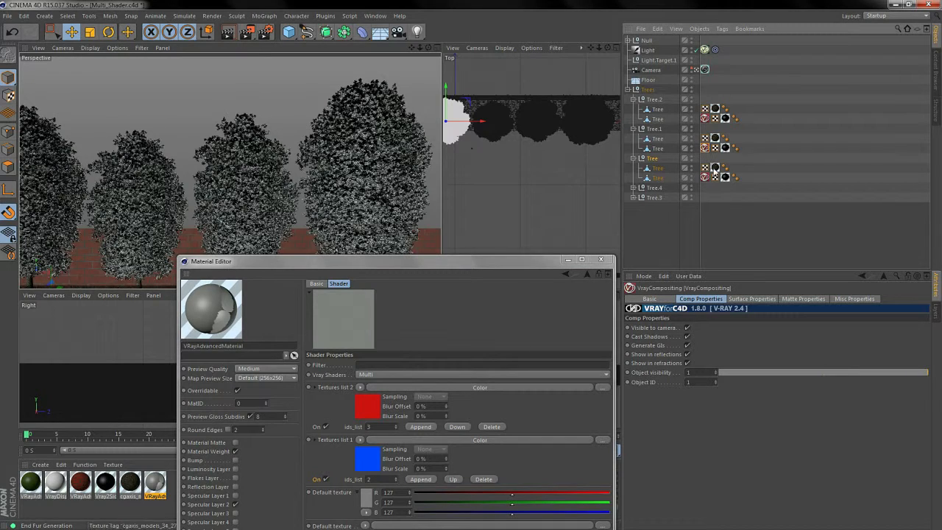
click(704, 118)
click(654, 100)
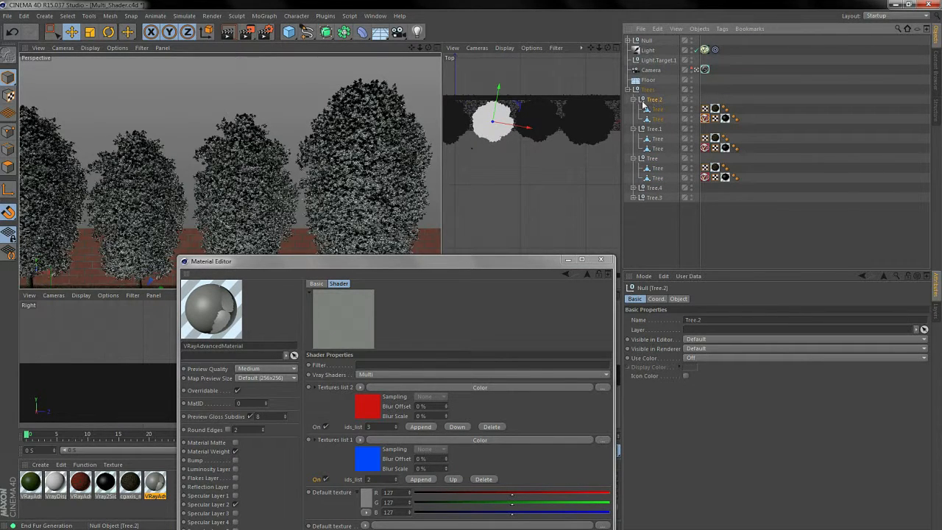
click(557, 122)
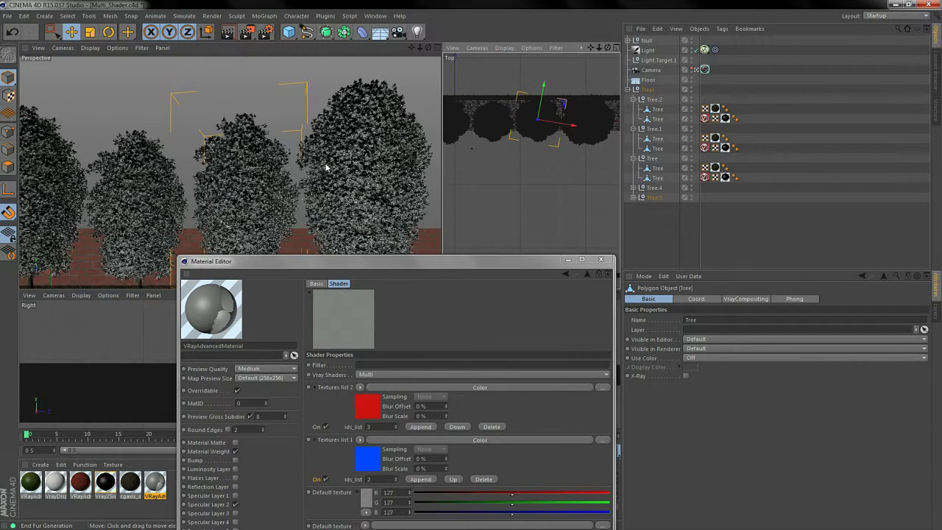
click(633, 197)
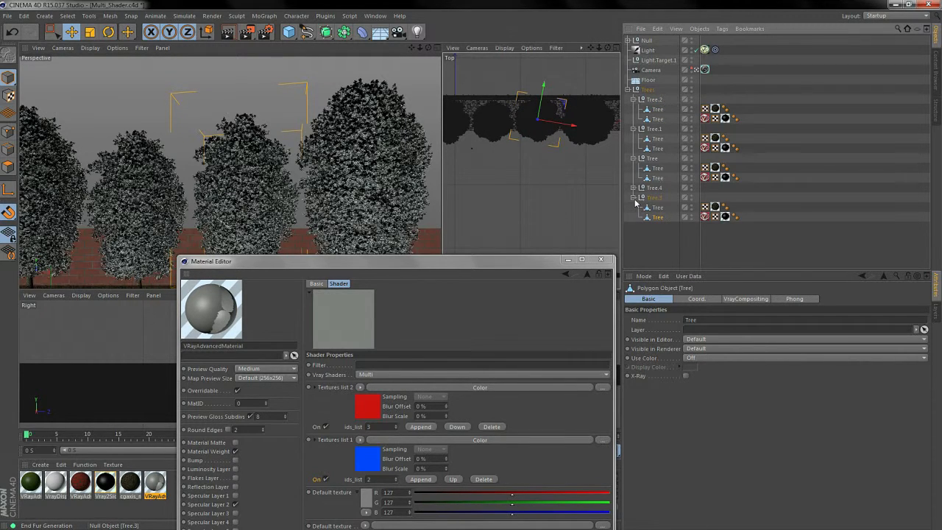
click(705, 216)
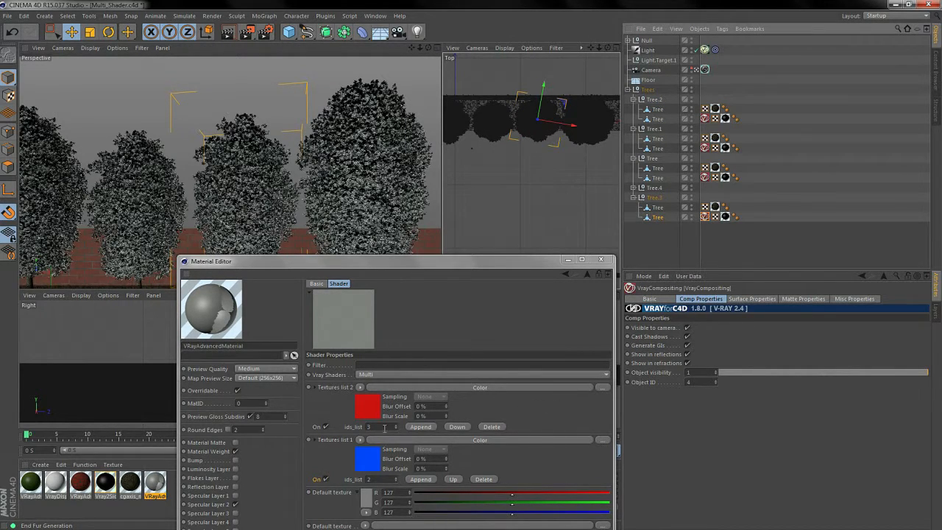
- Set the ids_list of the red Textures list 2 entry to 4
drag(384, 428, 365, 428)
text(4)
key(Return)
- Uncover the perspective view and render it again to check the blue and red tree assignments
drag(423, 263, 437, 322)
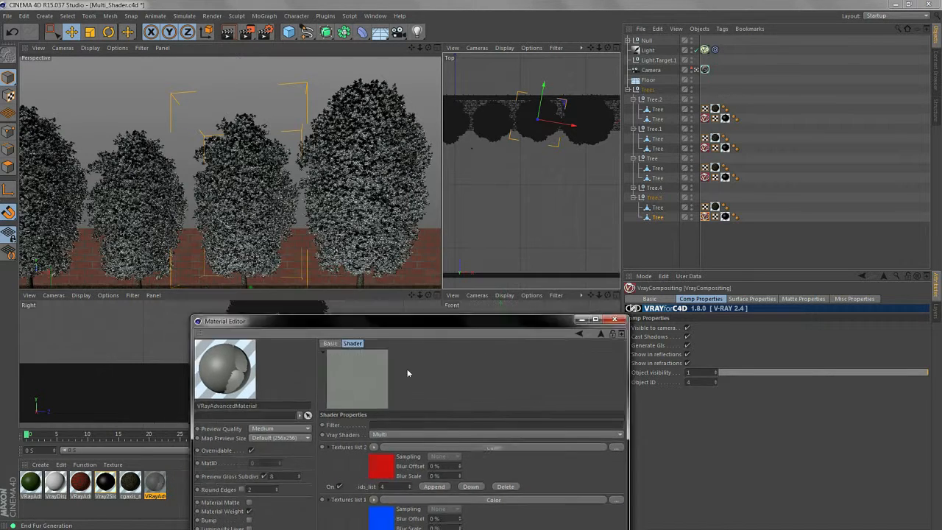
drag(407, 373, 407, 396)
click(264, 48)
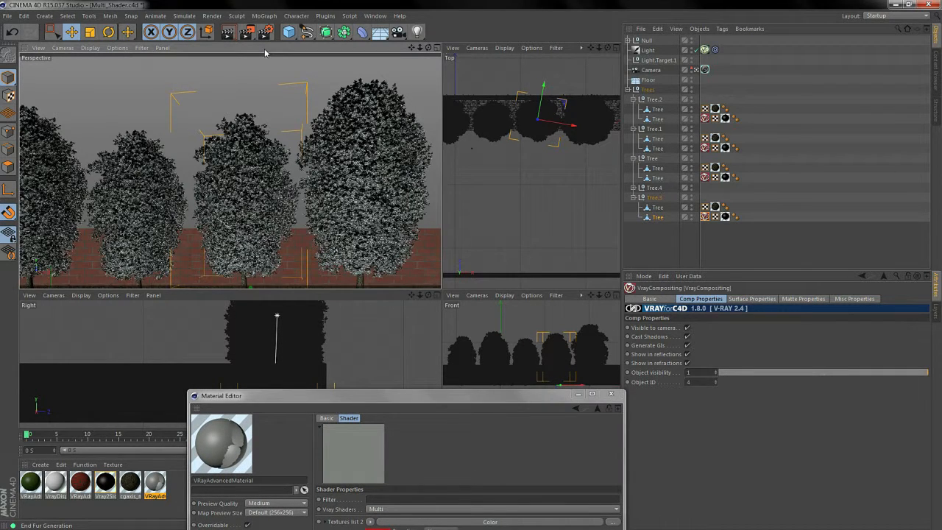
key(ctrl+r)
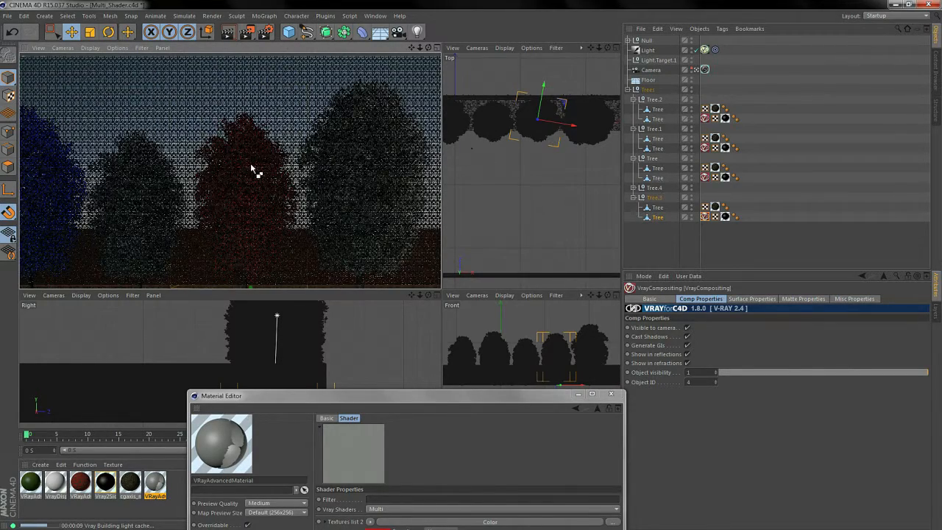
- Enable Diffuse Layer 1 in the leaf material and disable Diffuse Layer 2
drag(403, 395, 422, 292)
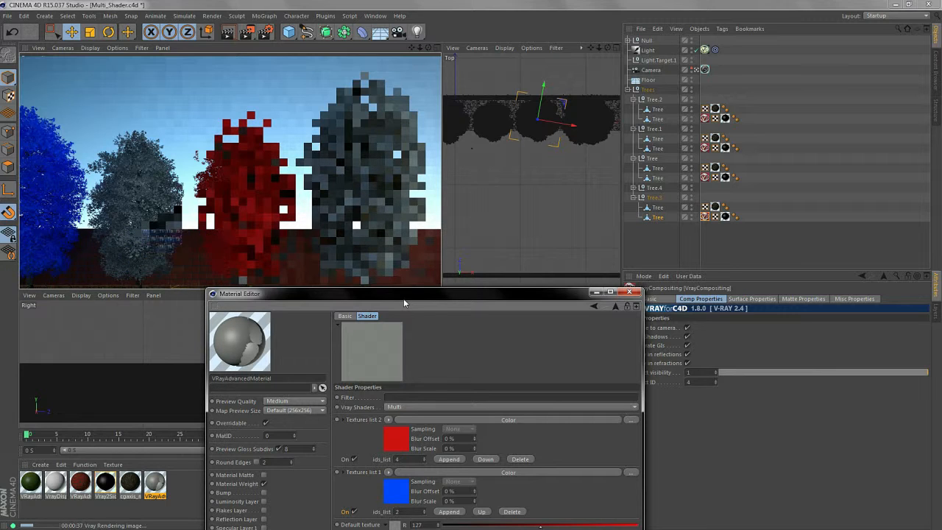
drag(403, 298, 432, 126)
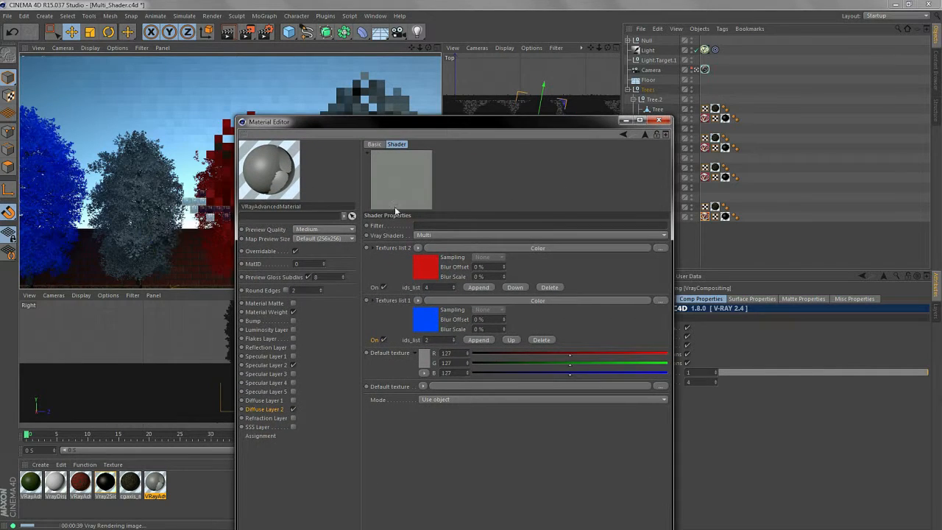
click(280, 401)
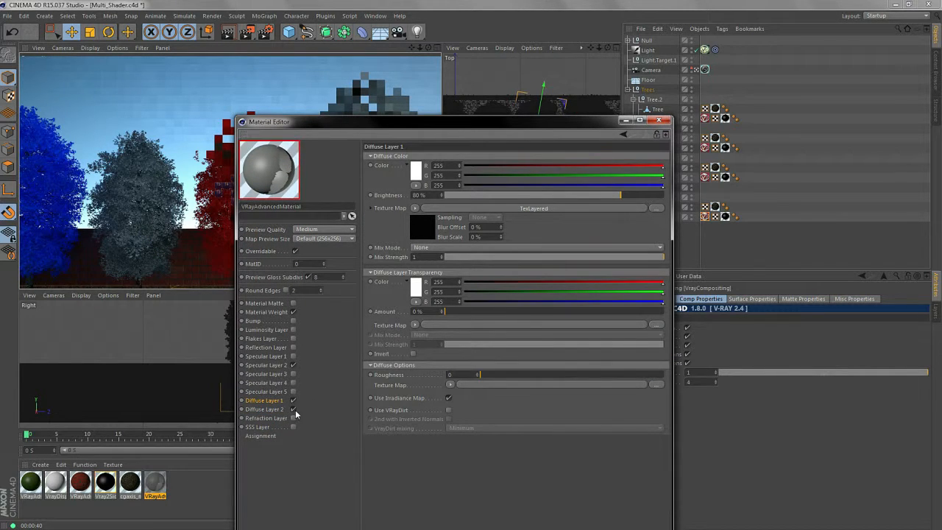
click(294, 410)
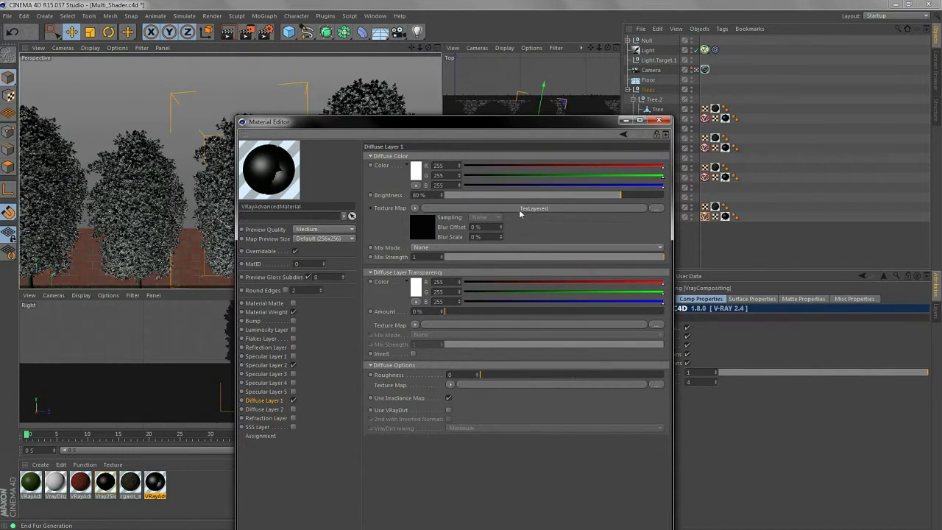
- Examine Diffuse Layer 1's Multi shader within its Layered texture and the color correction in Textures list 5, close the material and deselect everything
click(523, 209)
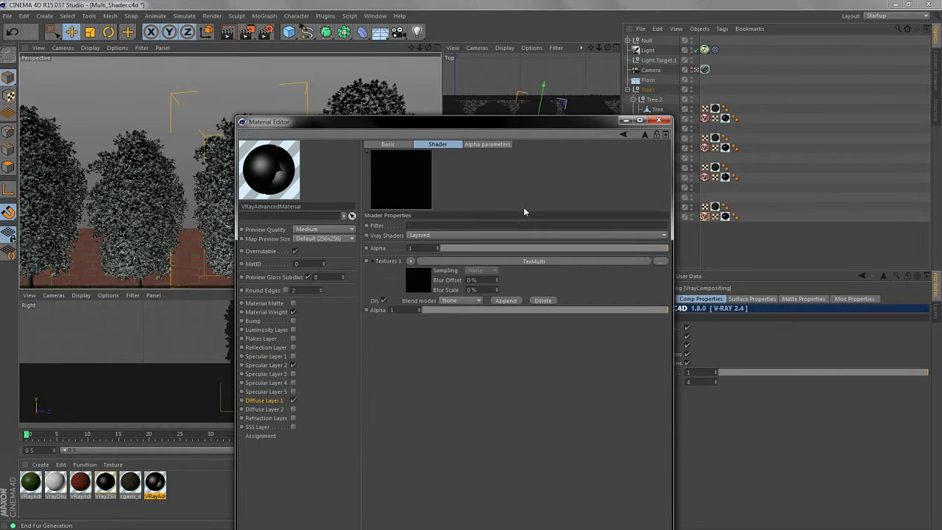
click(469, 261)
drag(526, 121, 560, 54)
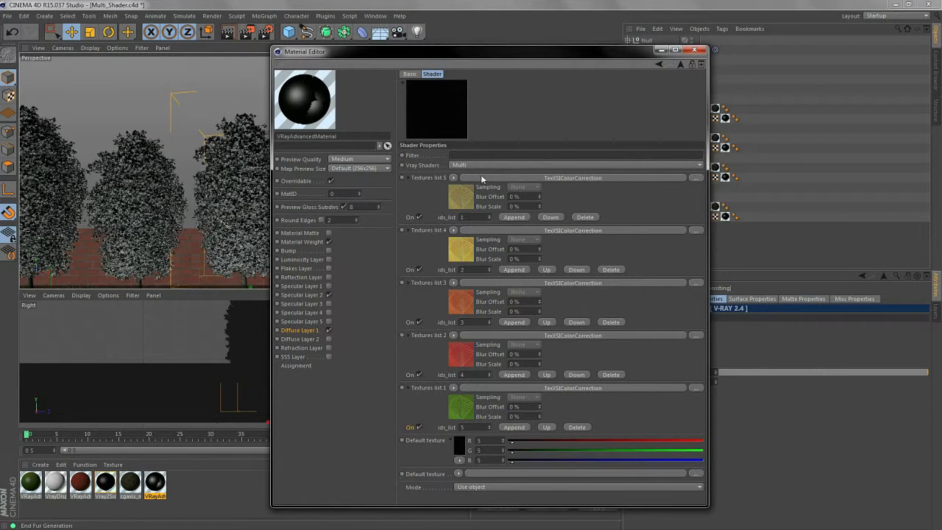
click(569, 177)
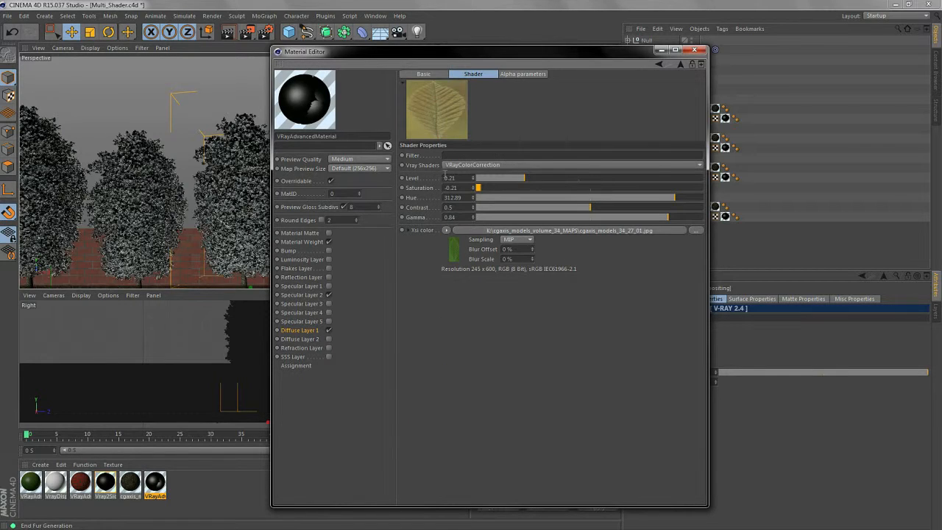
click(678, 65)
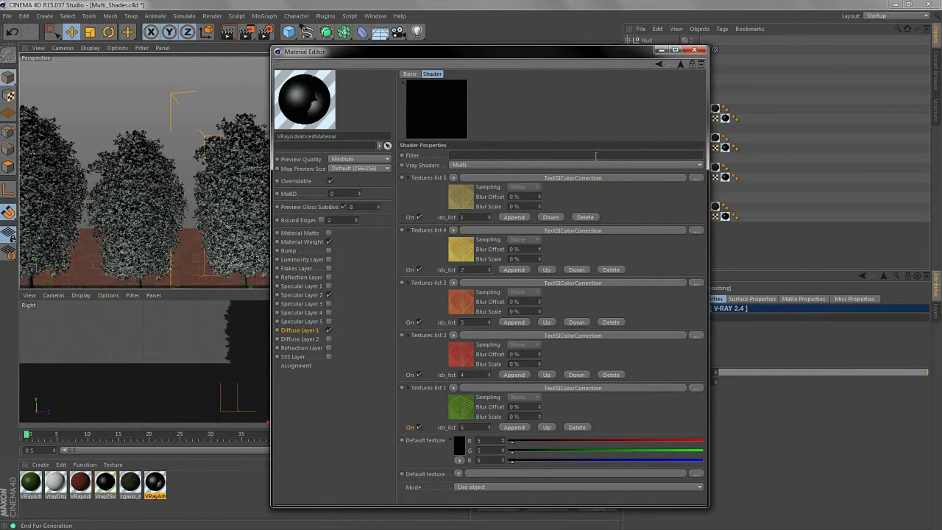
click(694, 49)
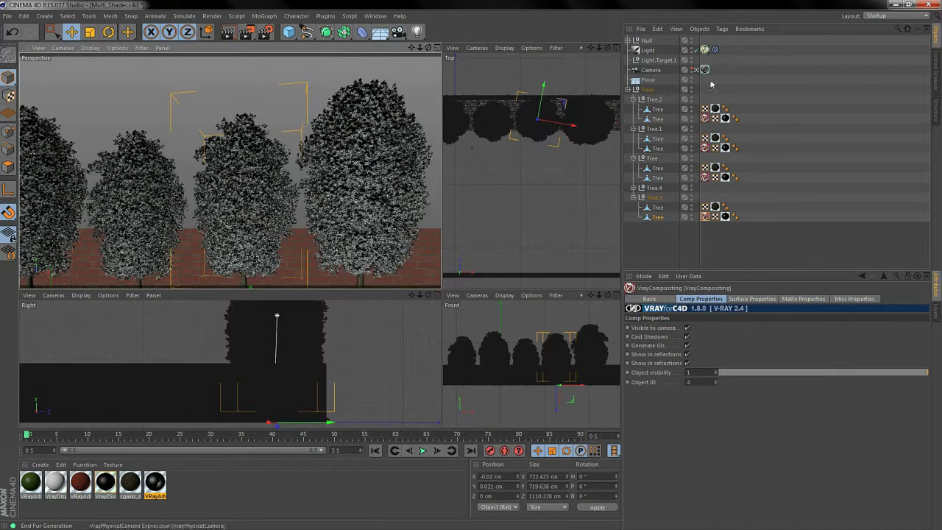
click(768, 104)
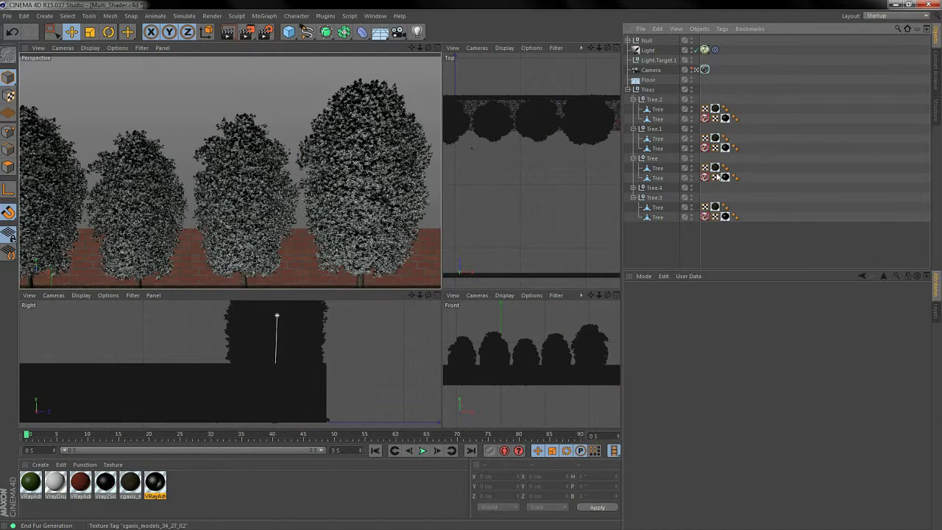